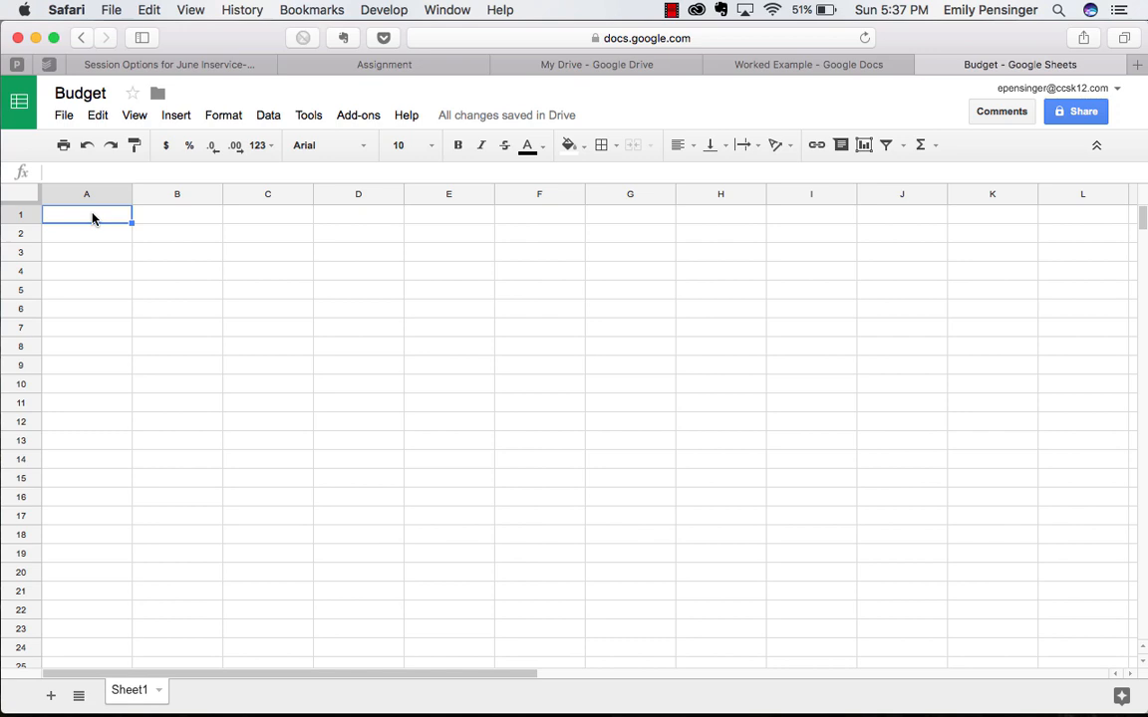
# - Enter the label Income in cell A1 and the amount $2000 in B1
pyautogui.write('Income')
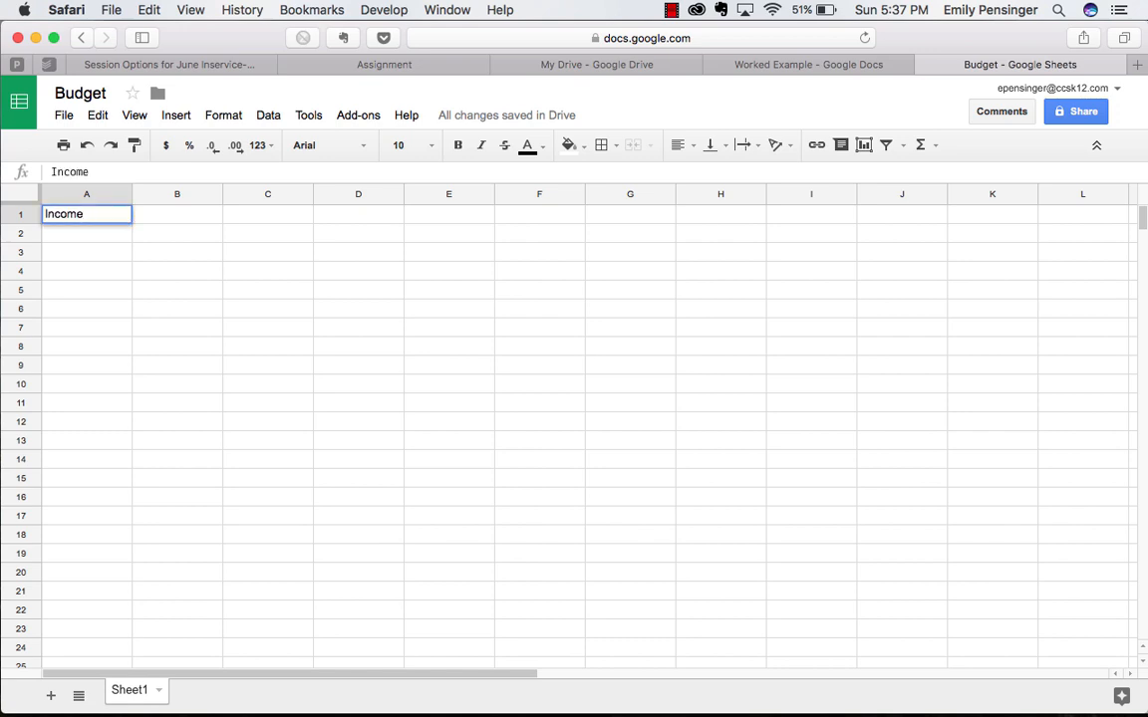
pyautogui.press('Tab')
pyautogui.write('$2')
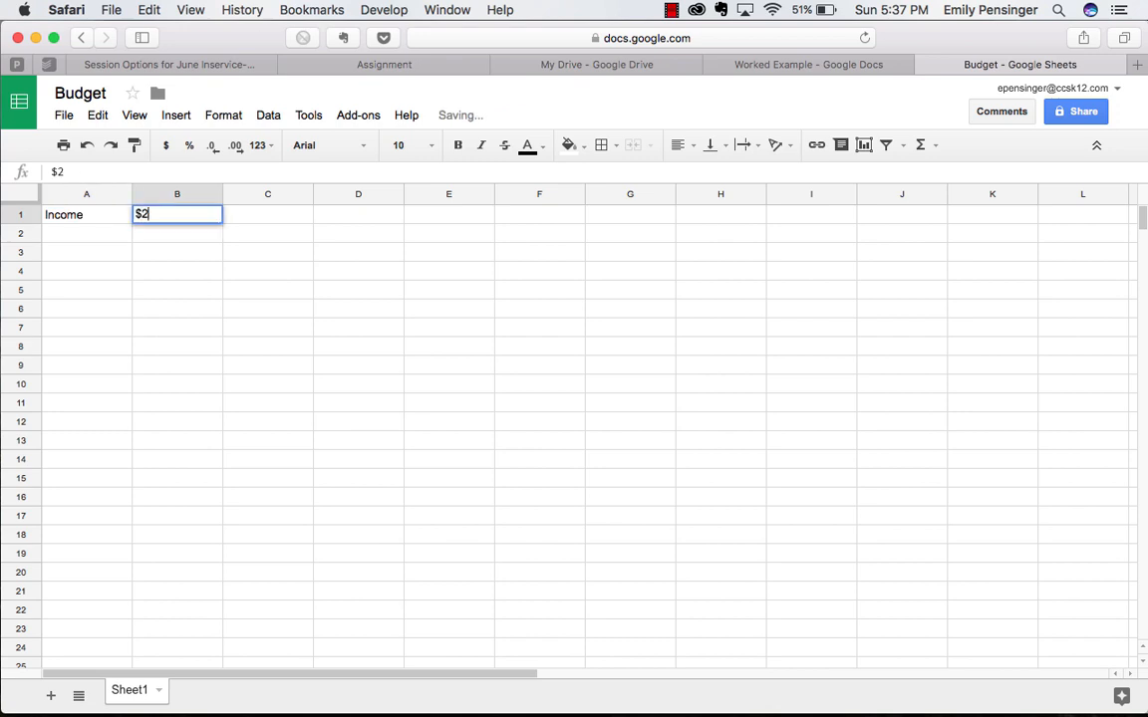
pyautogui.write(',00000')
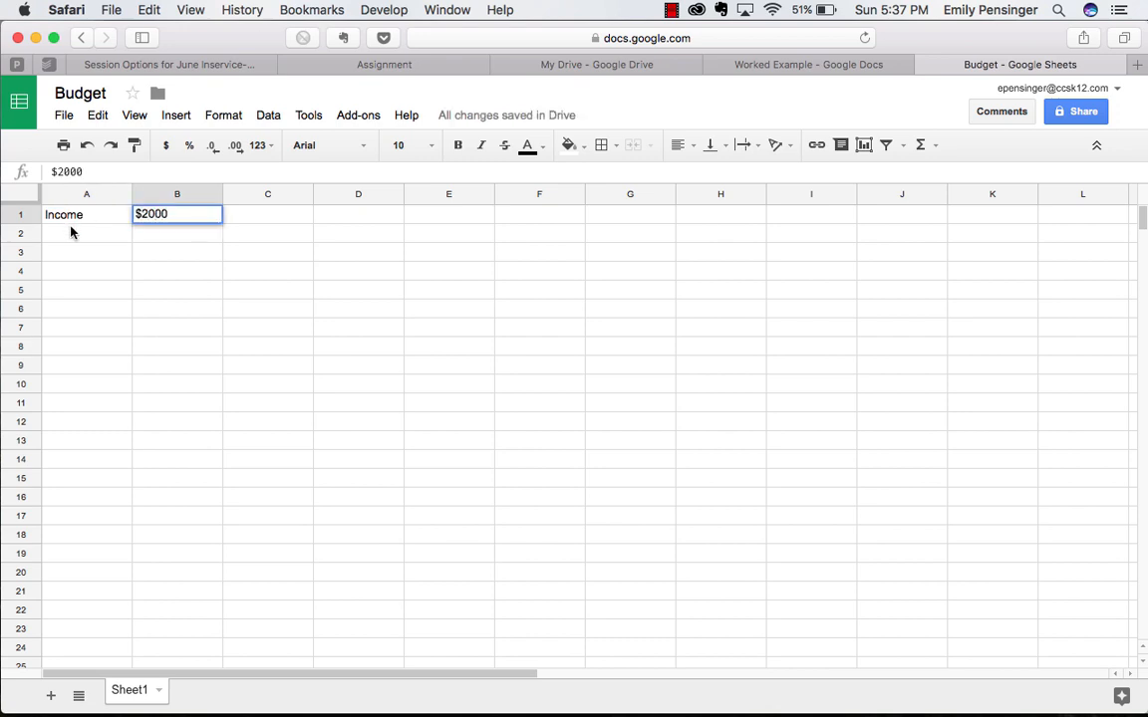
# - Add a Rent entry of $600 in row 2, with the label in A2 and the amount in B2
pyautogui.click(71, 232)
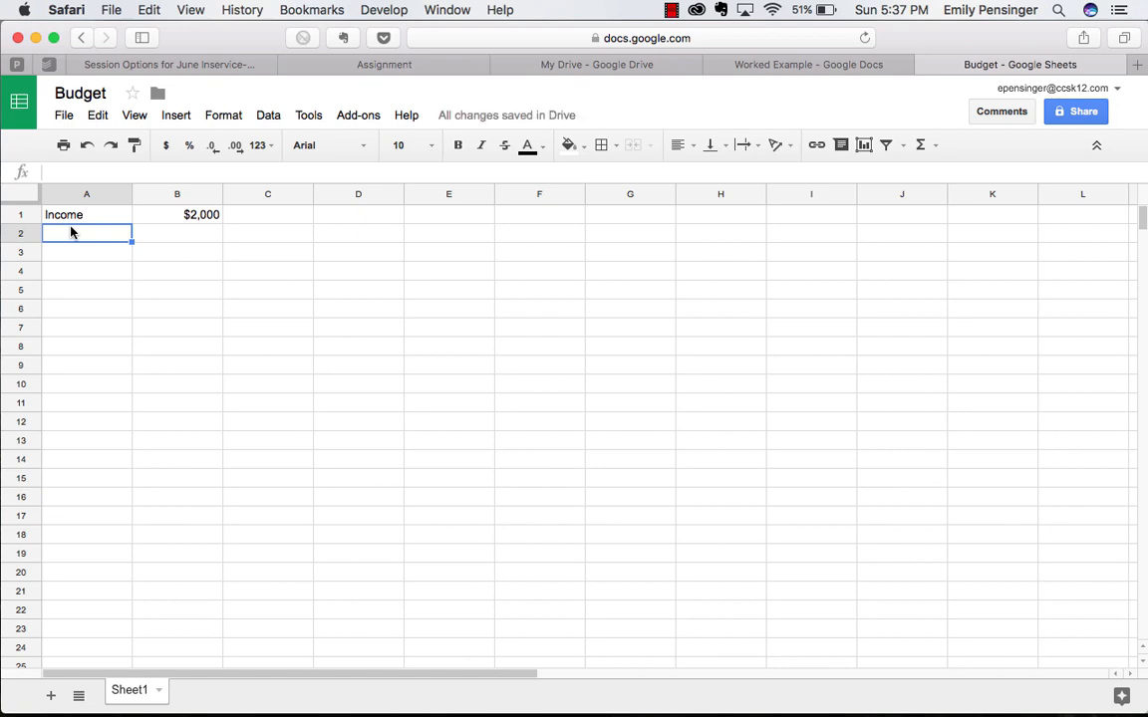
pyautogui.write('Rent')
pyautogui.press('Tab')
pyautogui.write('$600')
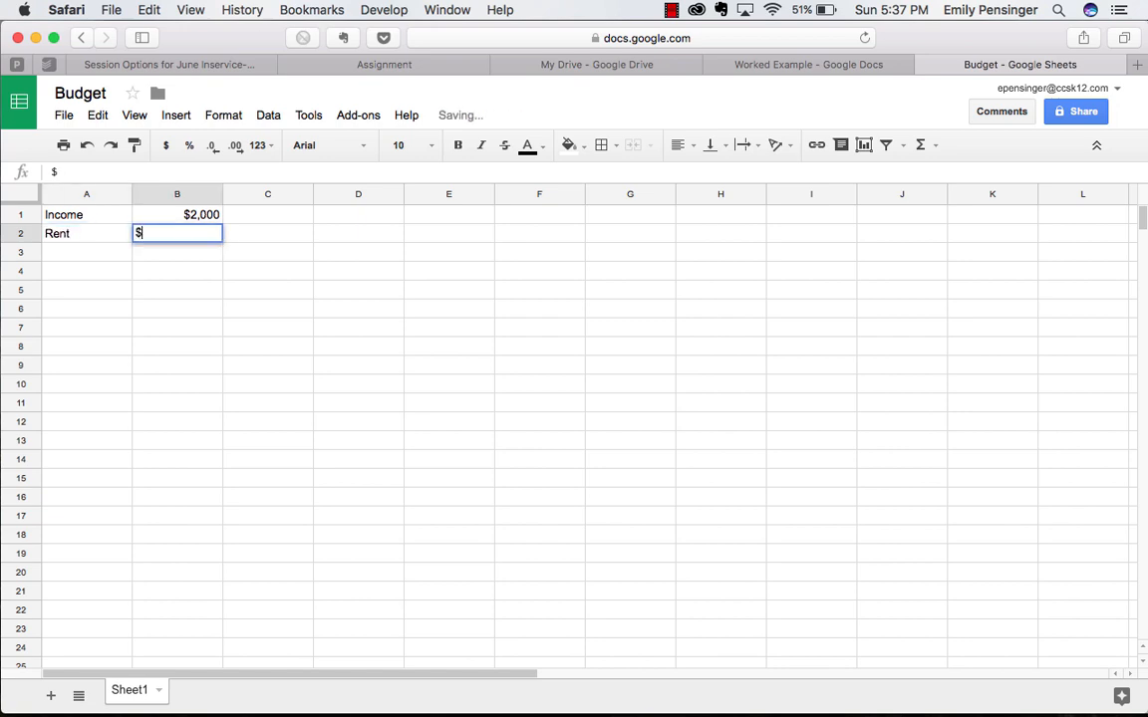
pyautogui.press('Tab')
pyautogui.press('Return')
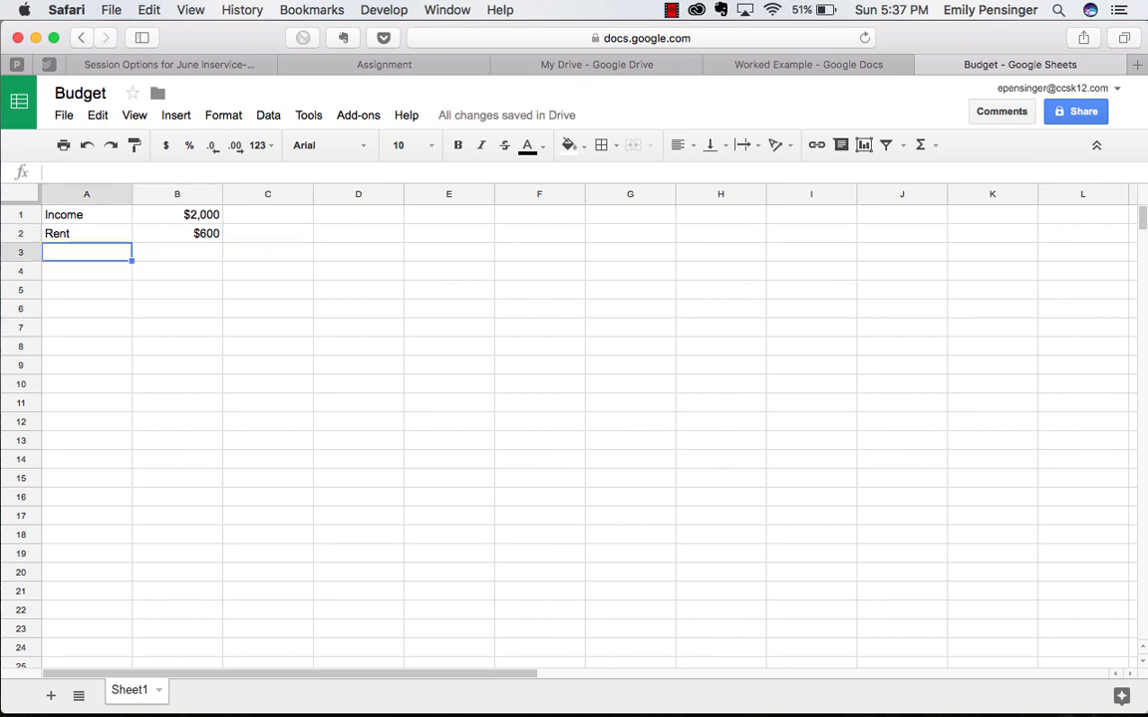
# - Add Utilities at $300 in row 3 and Auto at $300 in row 4
pyautogui.write('Utilities')
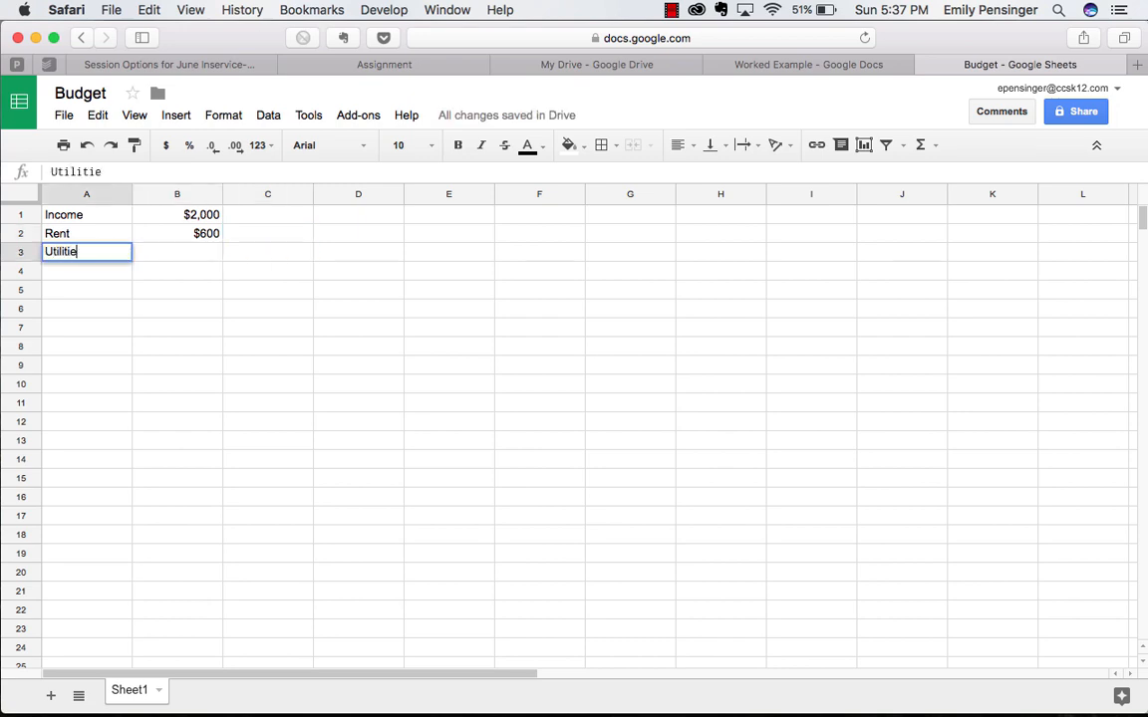
pyautogui.press('Tab')
pyautogui.write('$300')
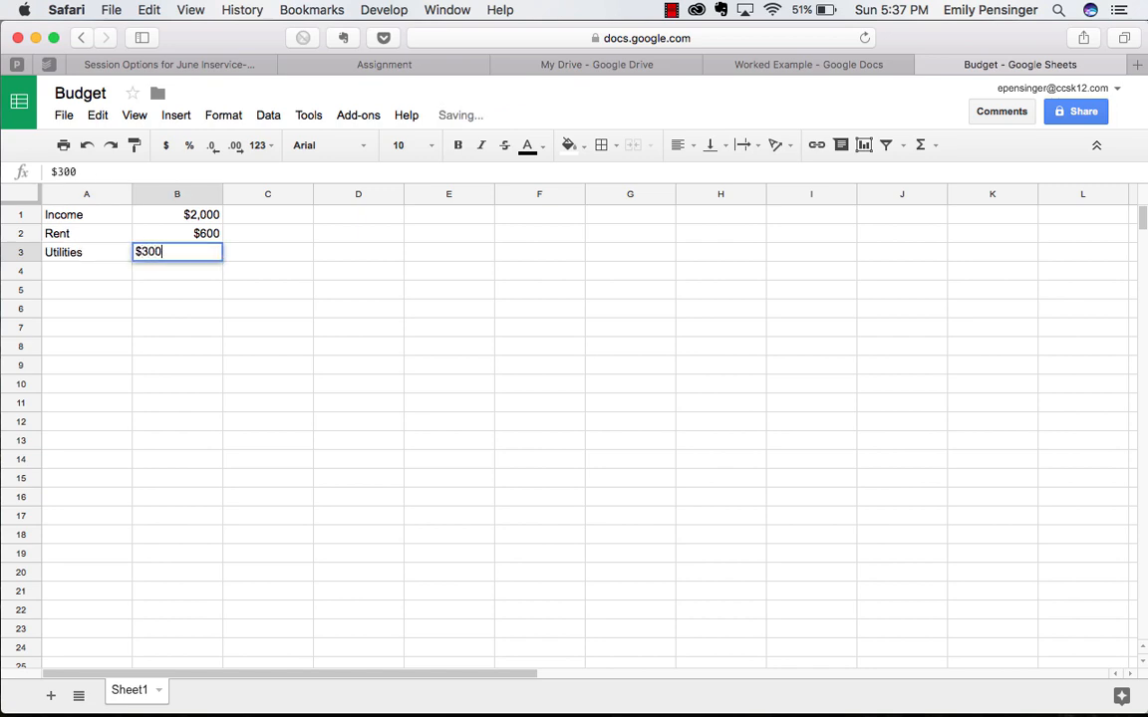
pyautogui.press('Return')
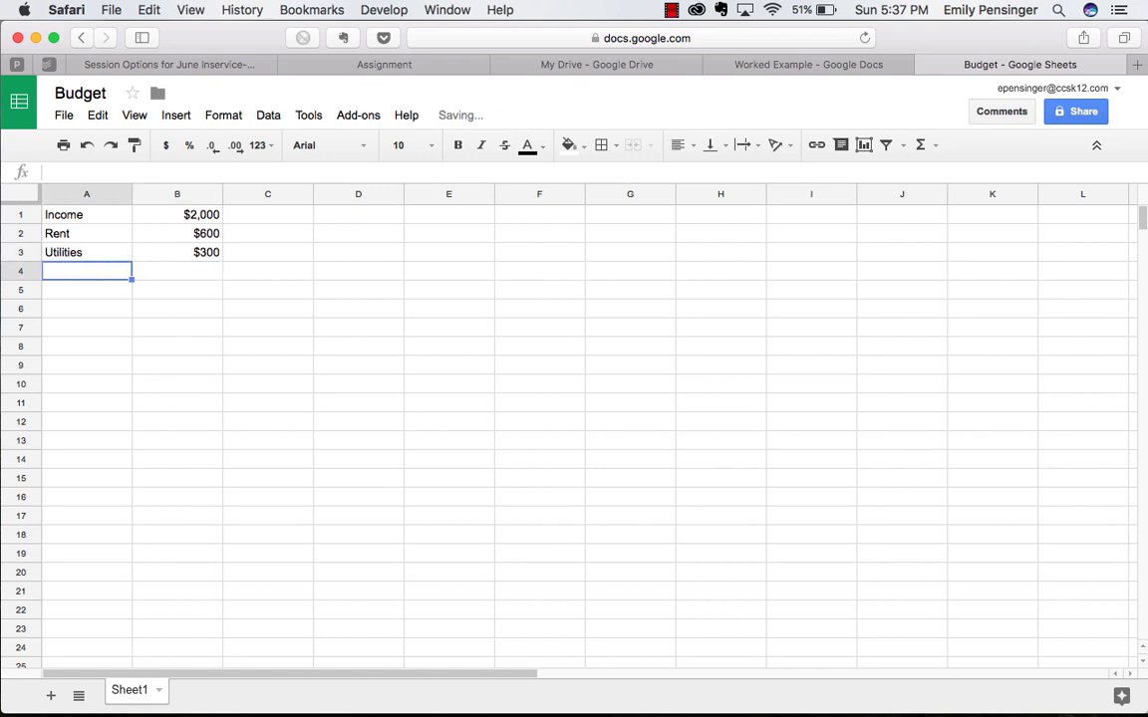
pyautogui.write('Auto')
pyautogui.press('Tab')
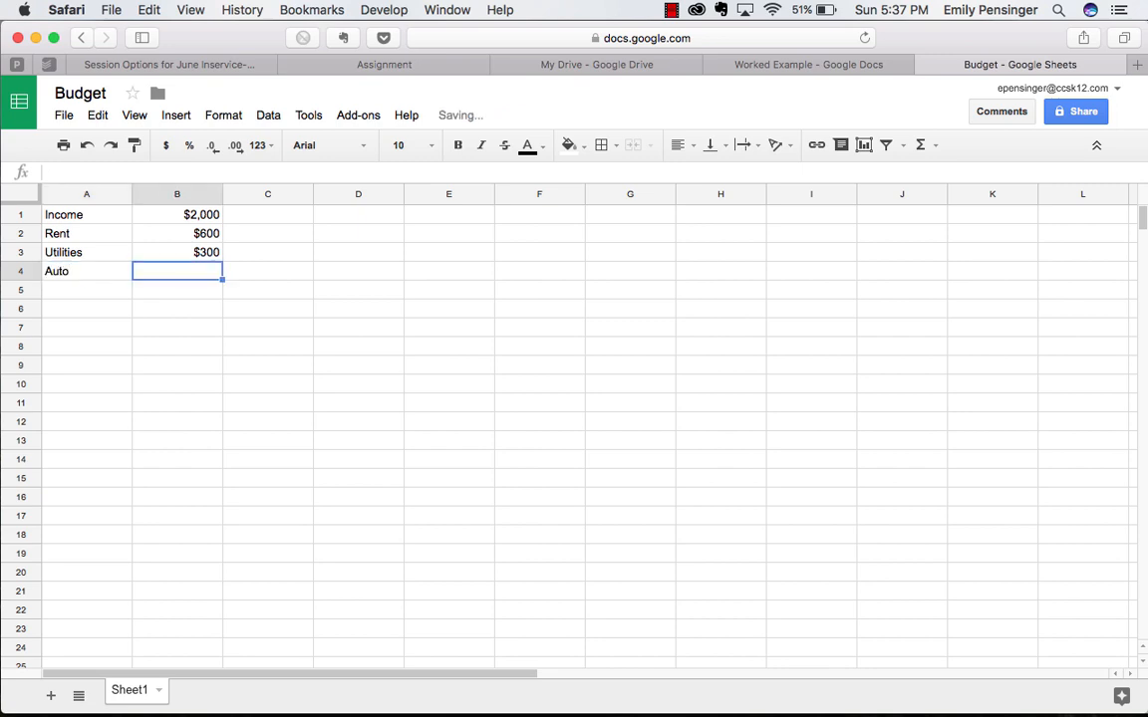
pyautogui.write('$300')
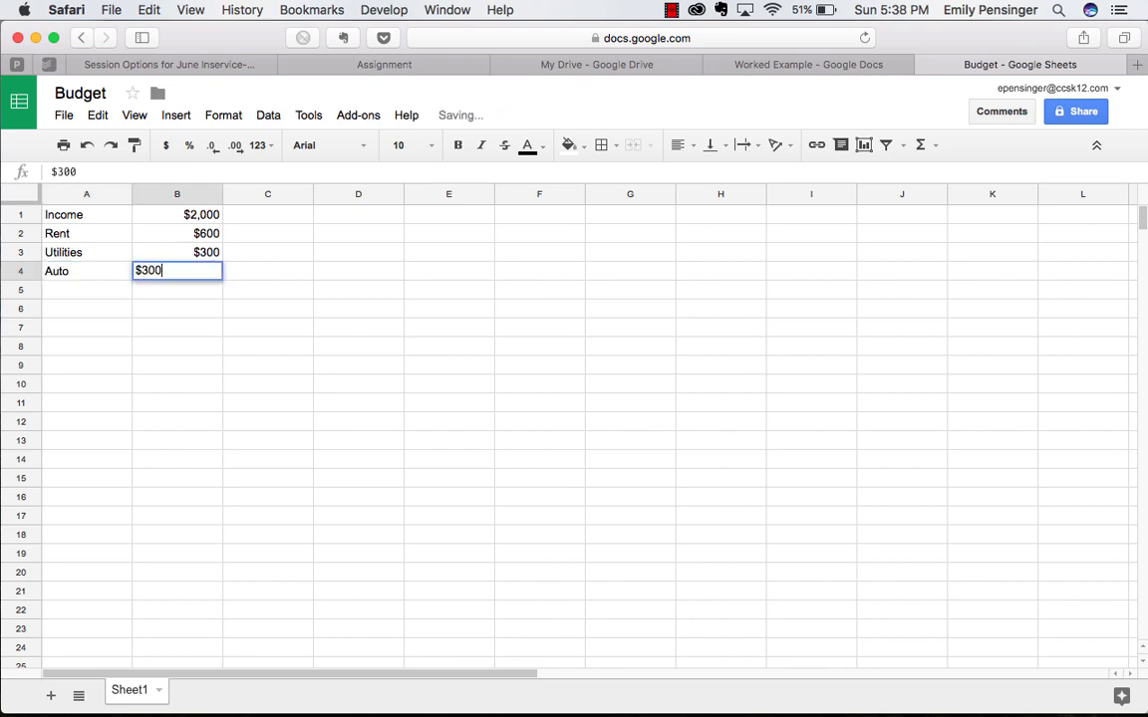
pyautogui.press('Return')
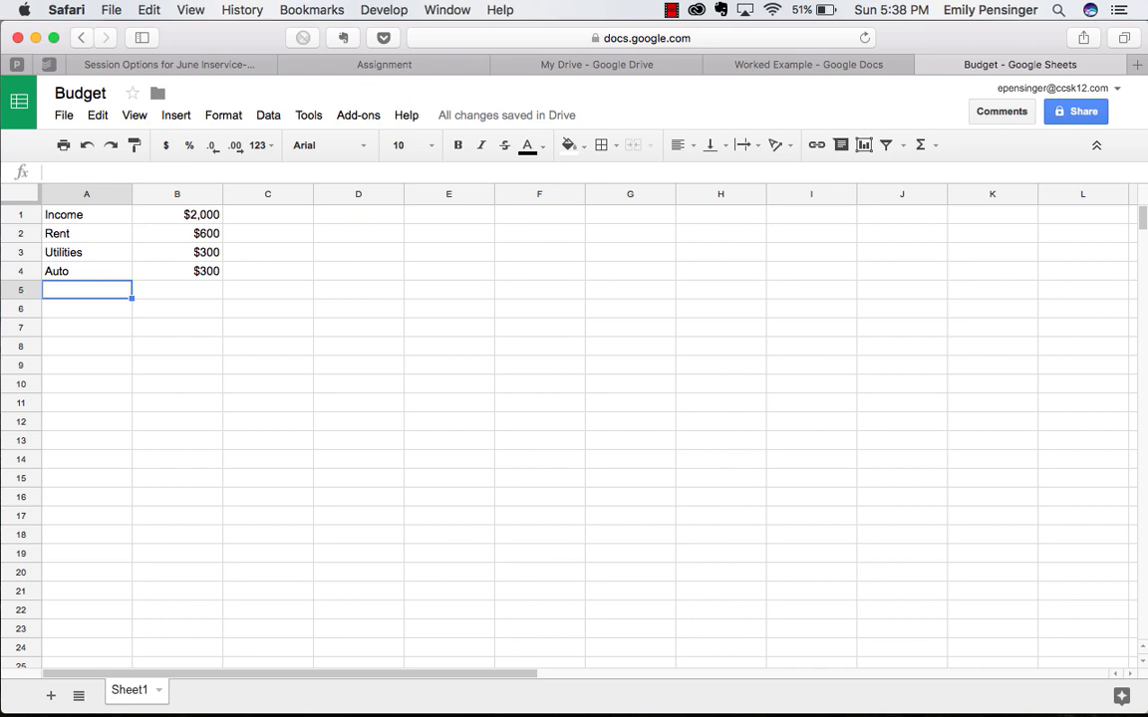
# - Add Food at $500 in row 5 and label cell A6 Remaining
pyautogui.write('Food')
pyautogui.press('Tab')
pyautogui.write('$500')
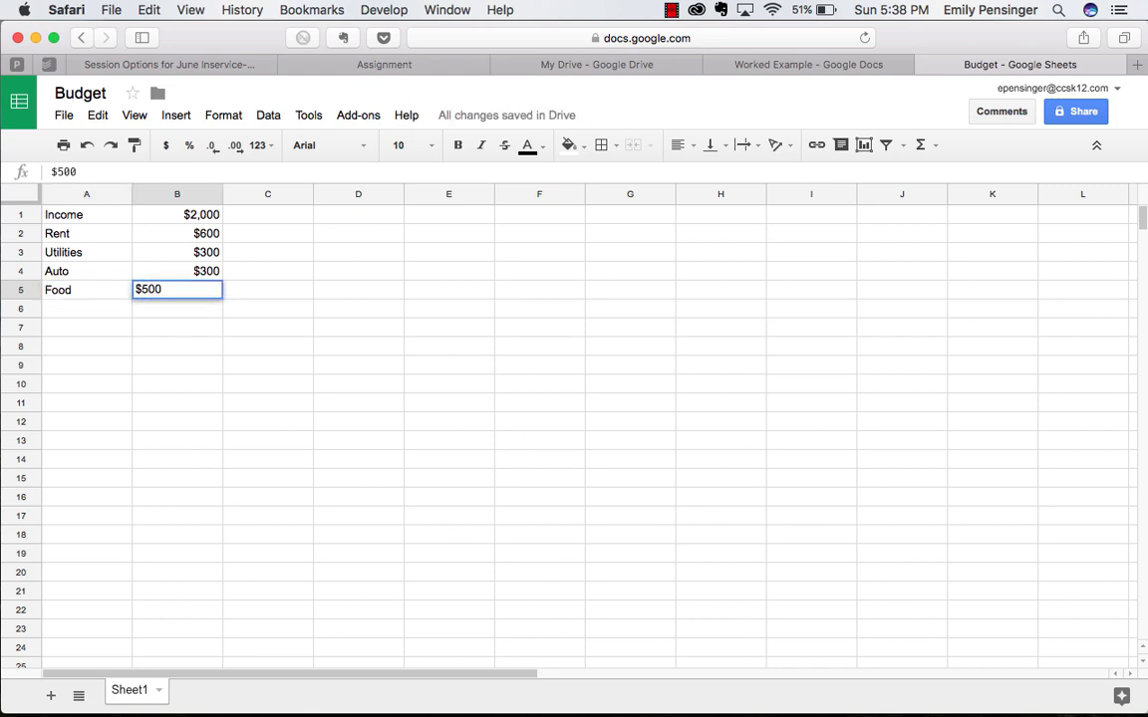
pyautogui.press('Return')
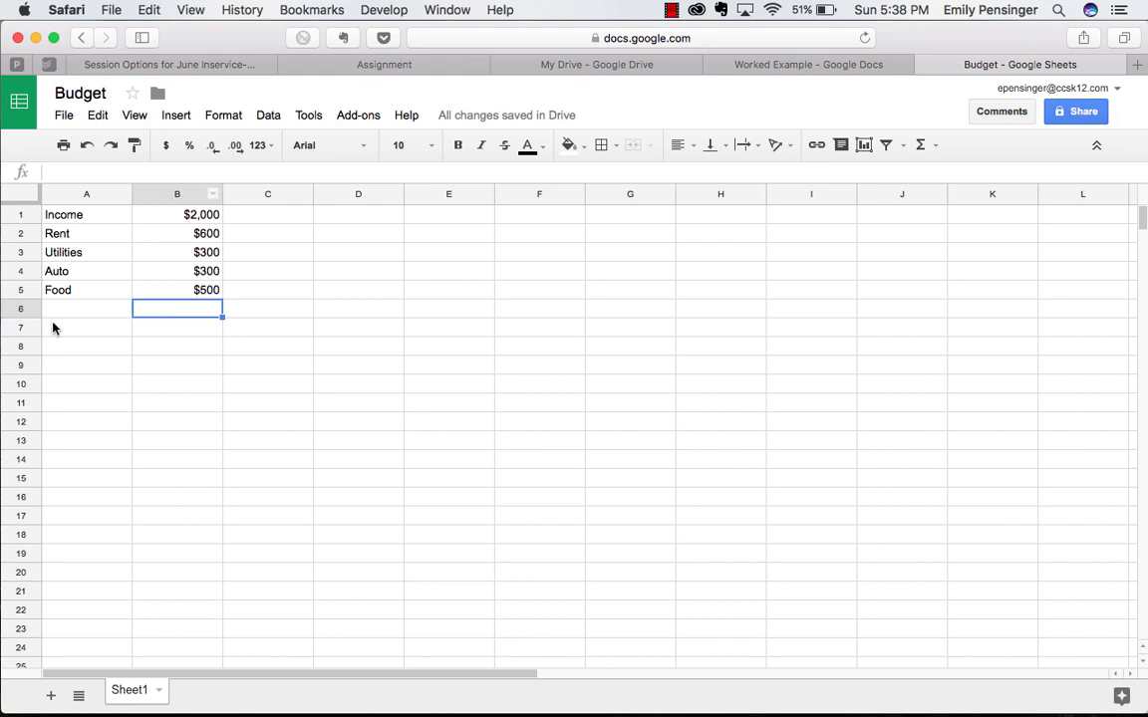
pyautogui.click(115, 308)
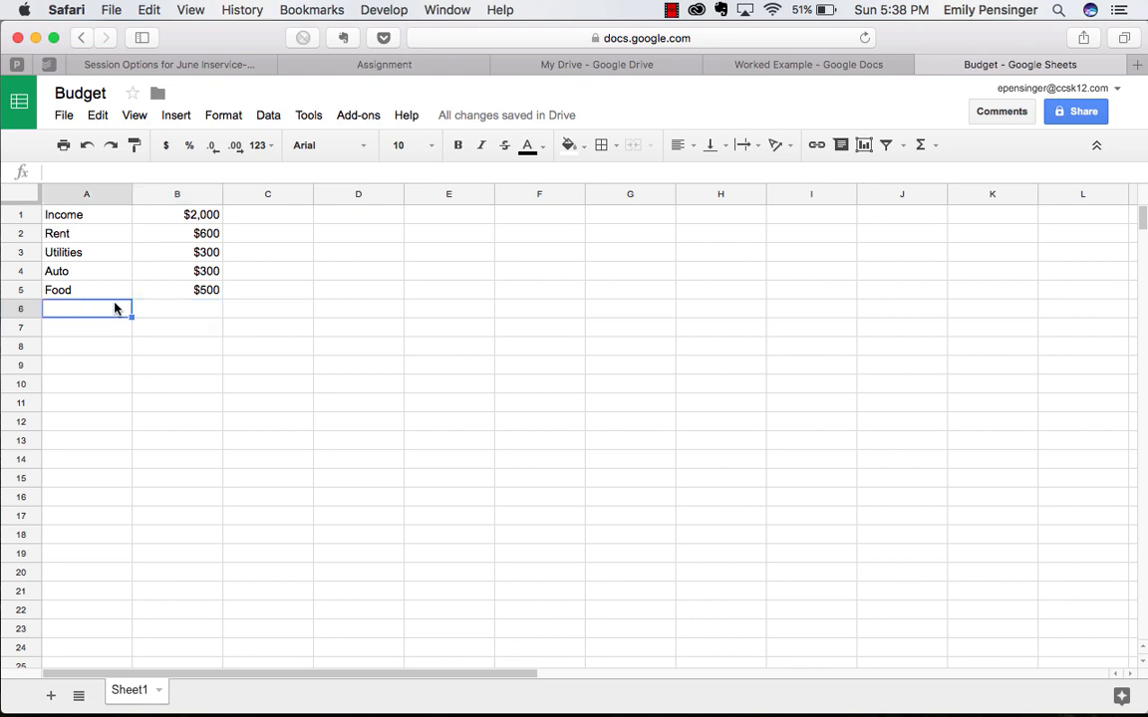
pyautogui.write('Remaining')
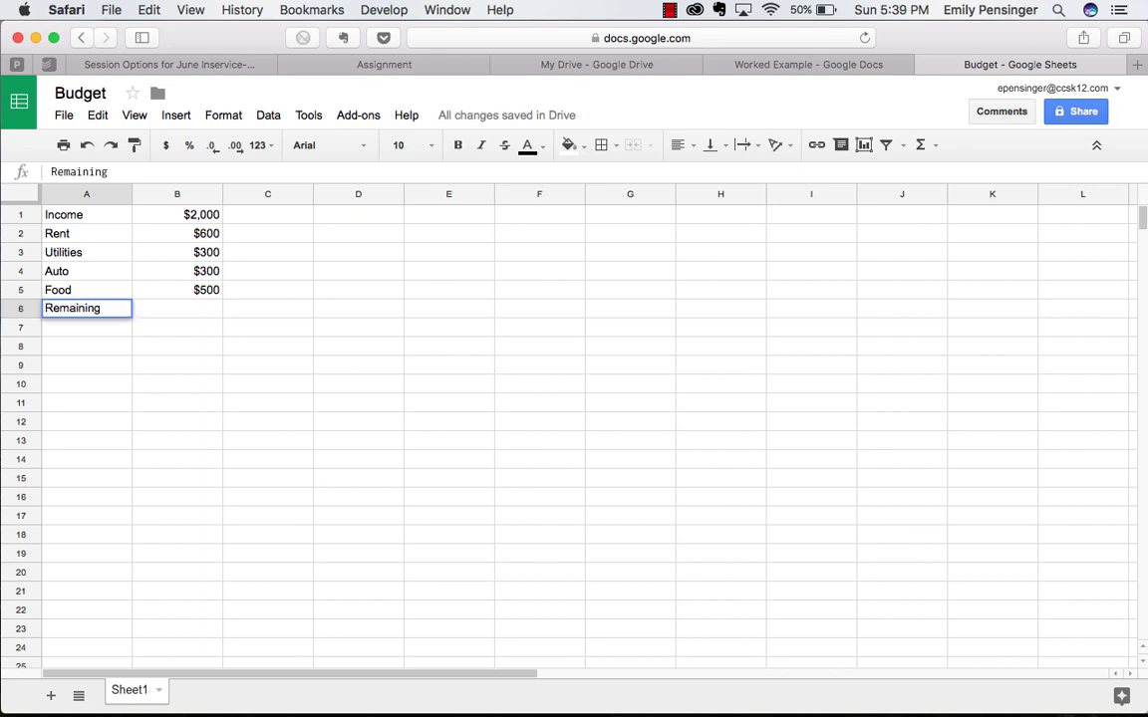
pyautogui.press('Tab')
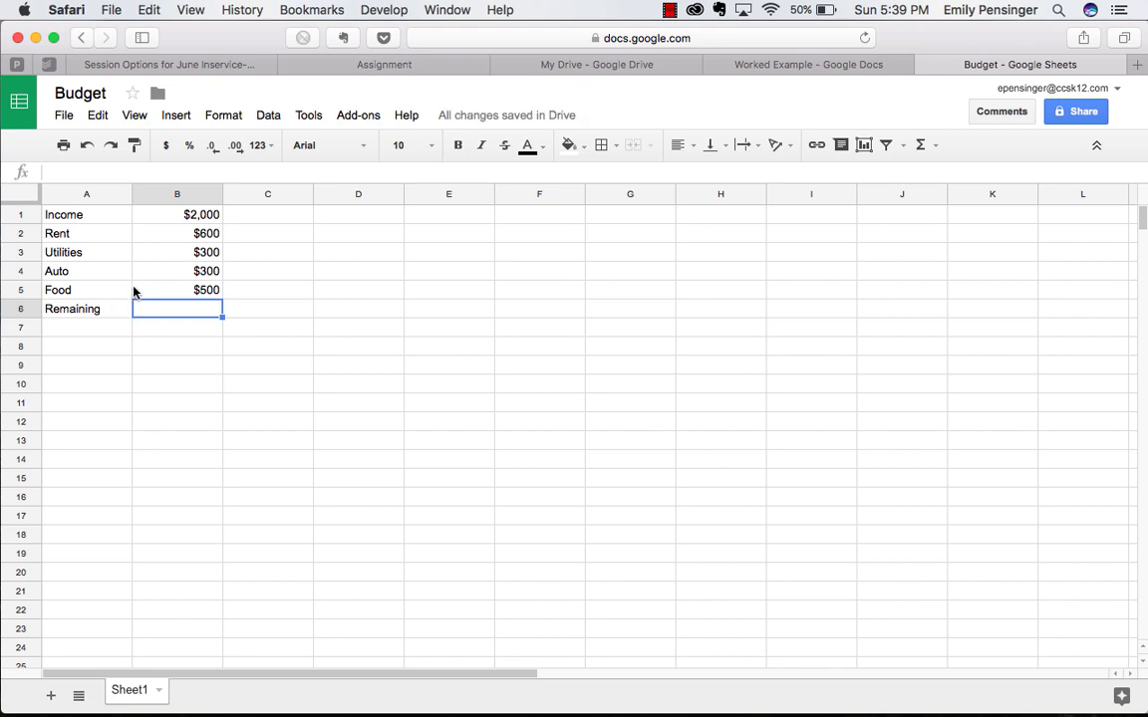
# - Calculate the remaining money in B6 with the formula =B1-sum(B2:B5), subtracting all expenses from the income
pyautogui.click(169, 218)
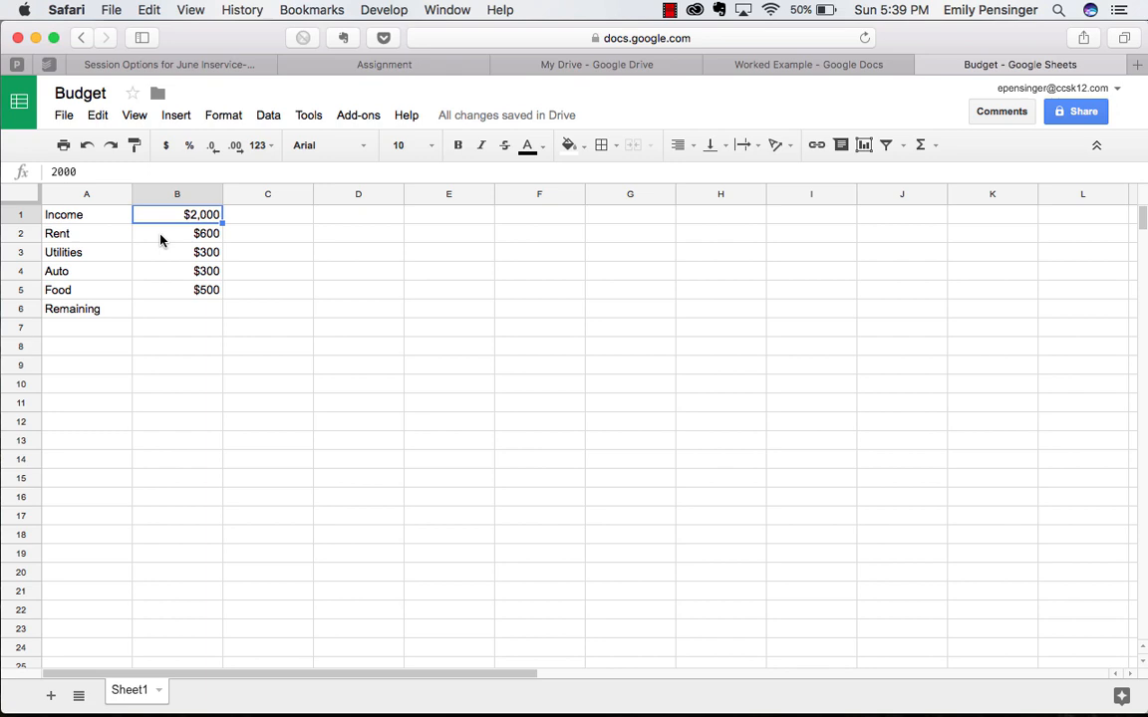
pyautogui.click(160, 239)
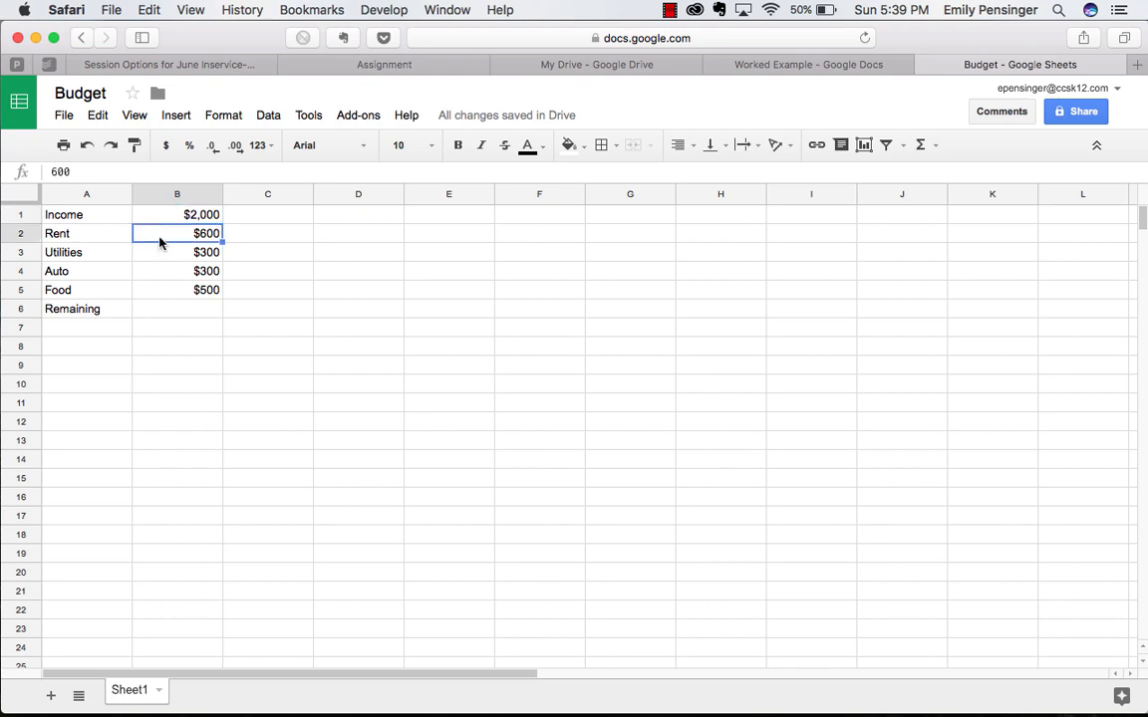
pyautogui.click(161, 311)
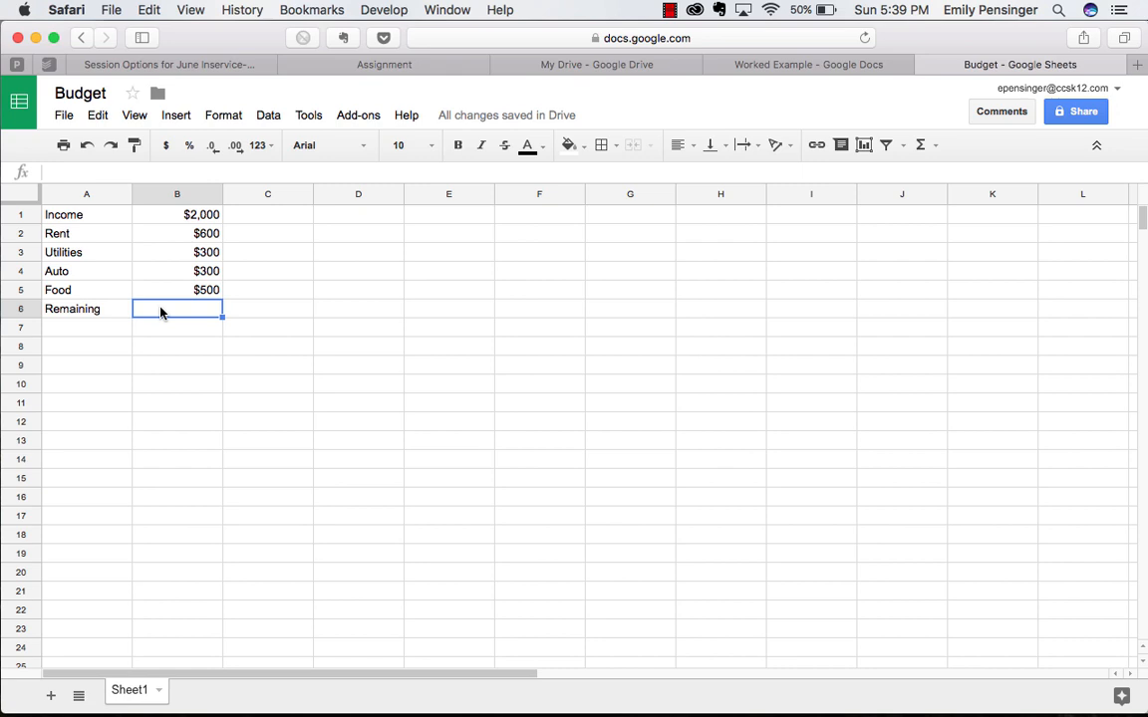
pyautogui.write('=')
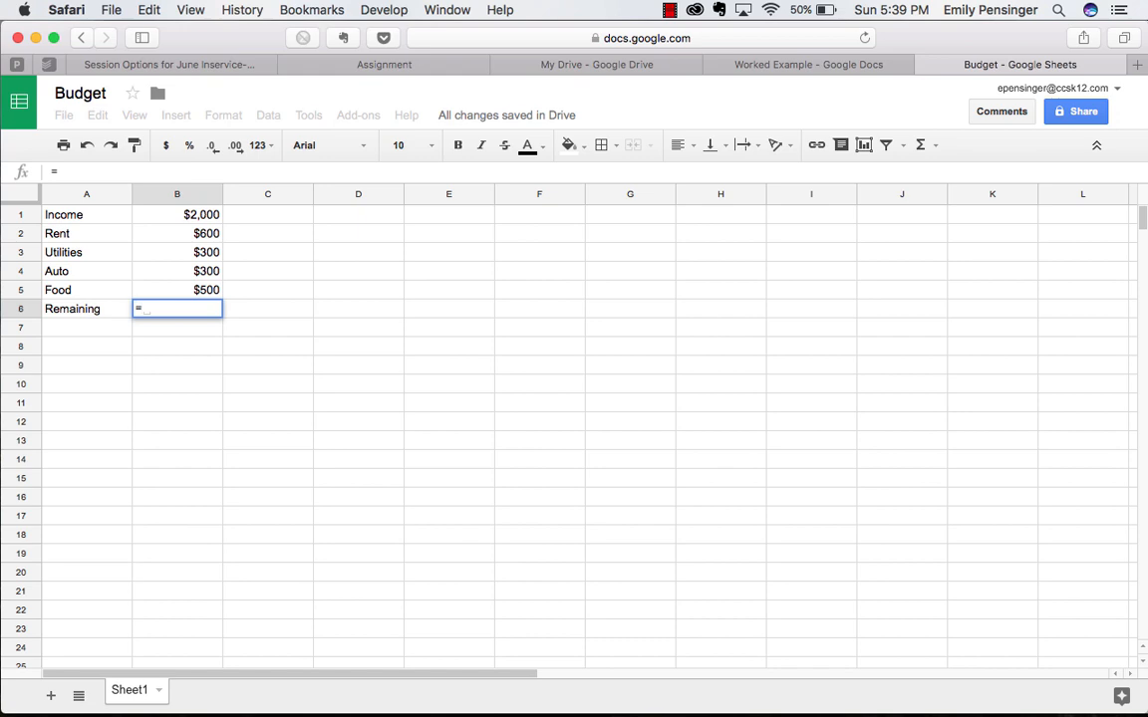
pyautogui.click(167, 216)
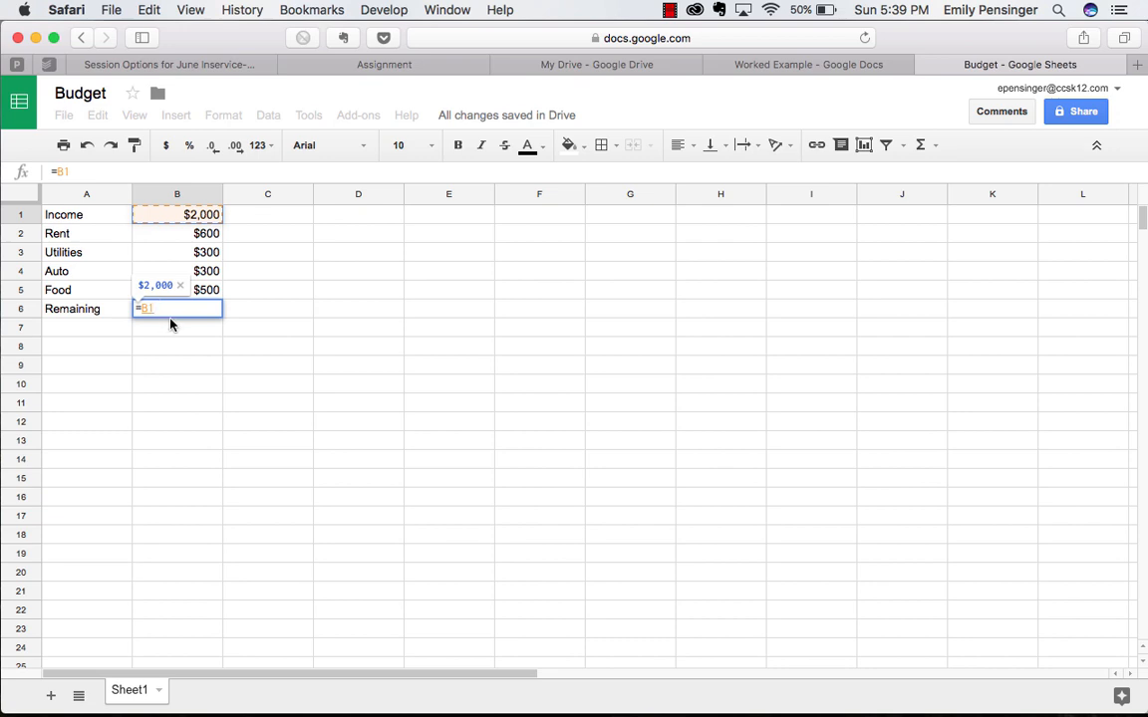
pyautogui.write('-sum')
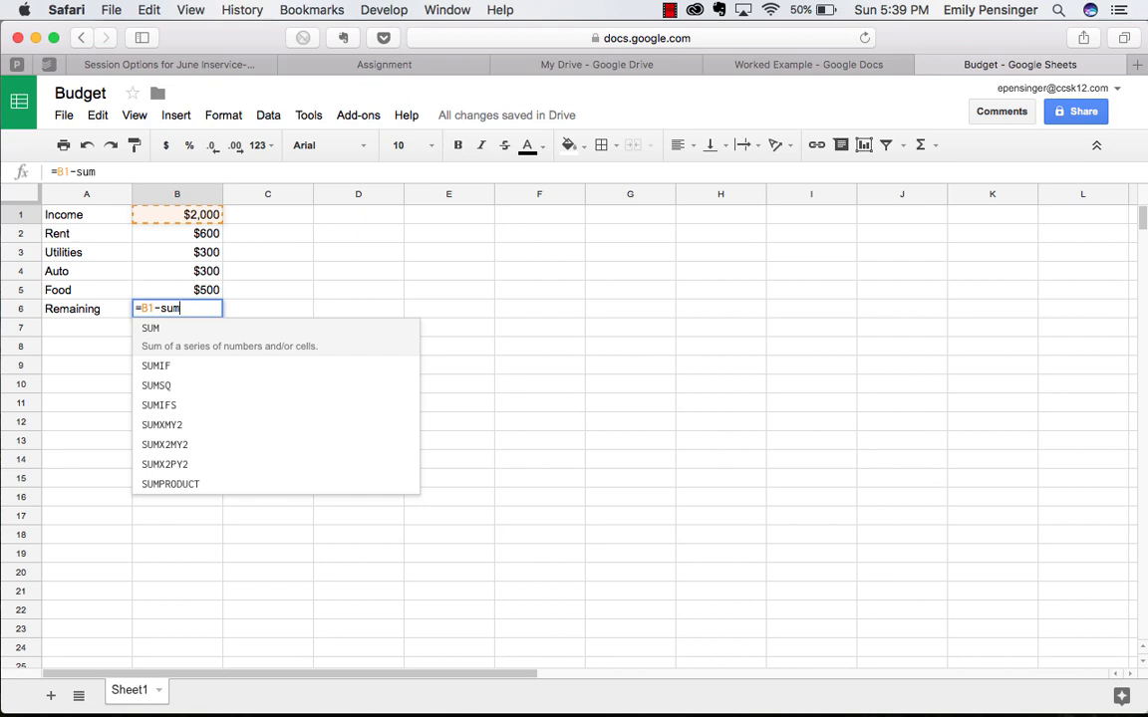
pyautogui.write('(')
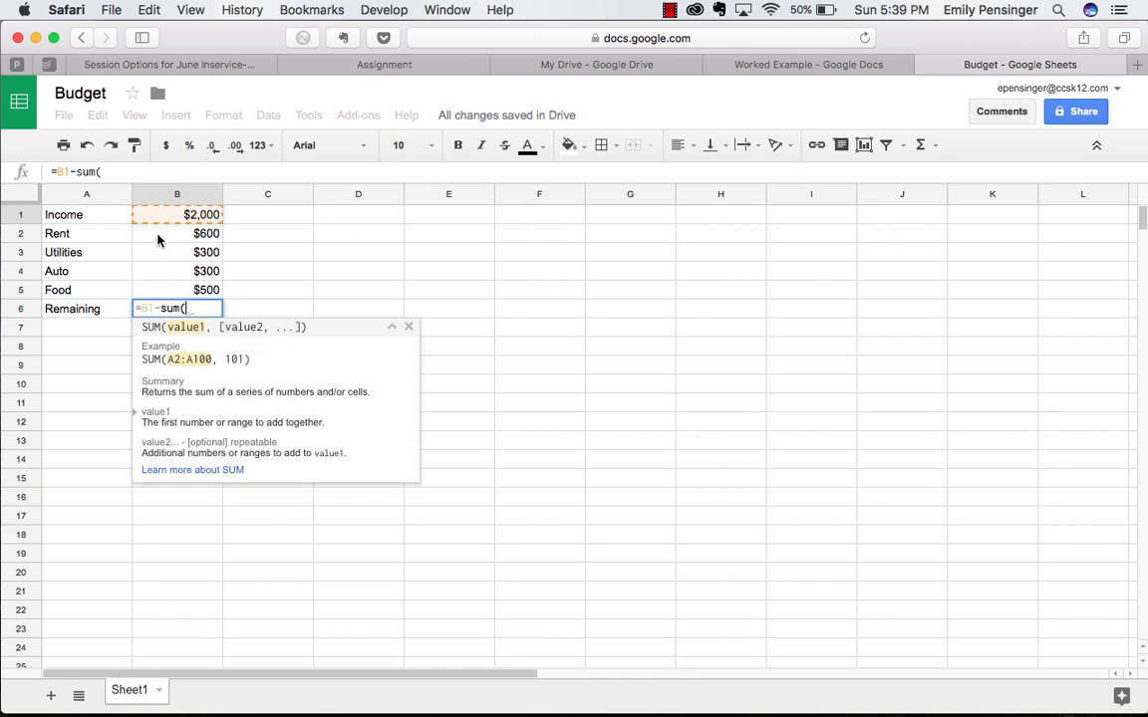
pyautogui.moveTo(158, 239); pyautogui.dragTo(156, 289)
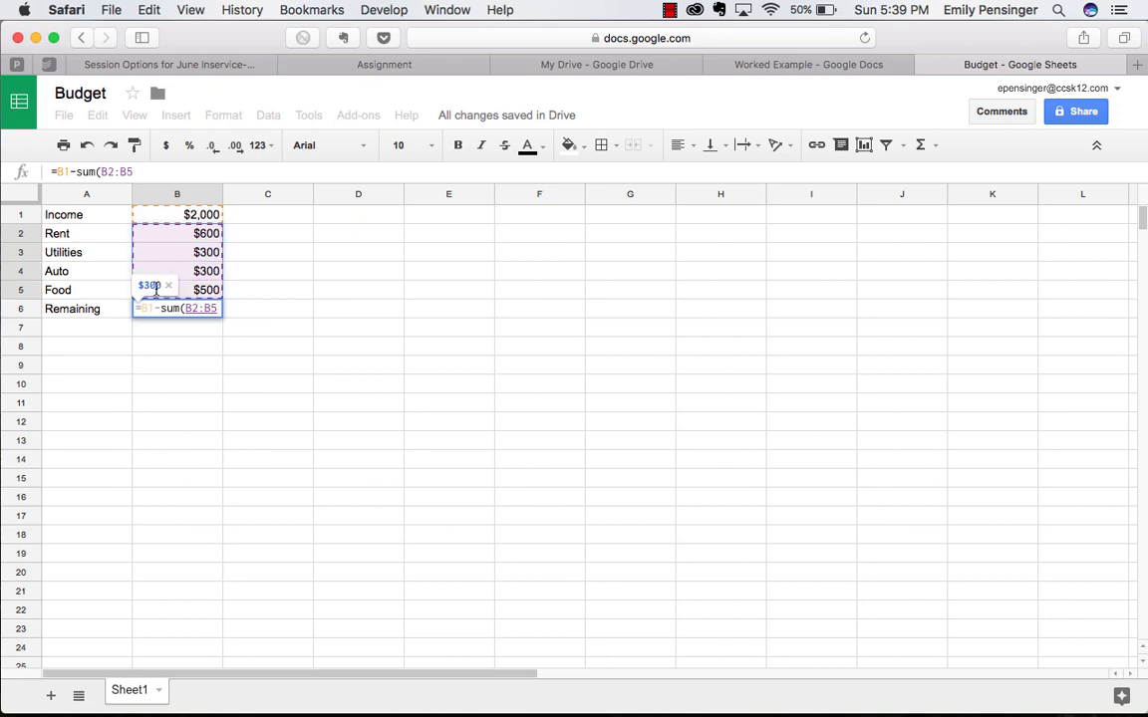
pyautogui.write(')')
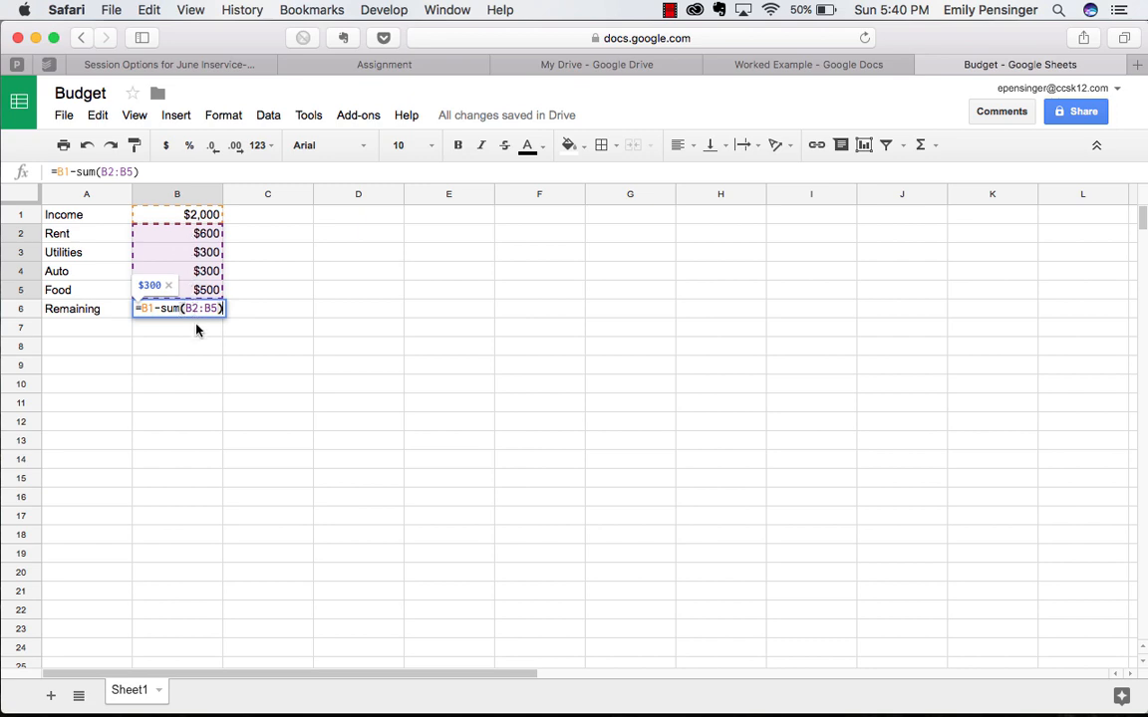
pyautogui.press('Return')
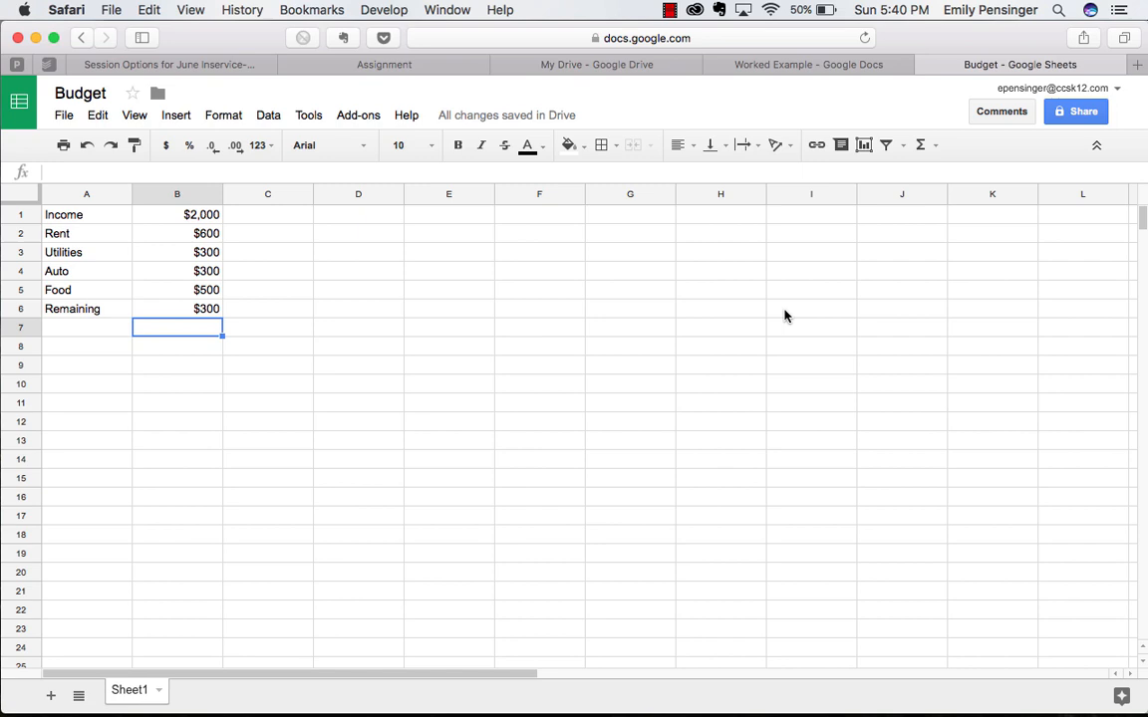
# - Insert a row below Food and fill it with the label Pet and the amount $100
pyautogui.click(20, 290)
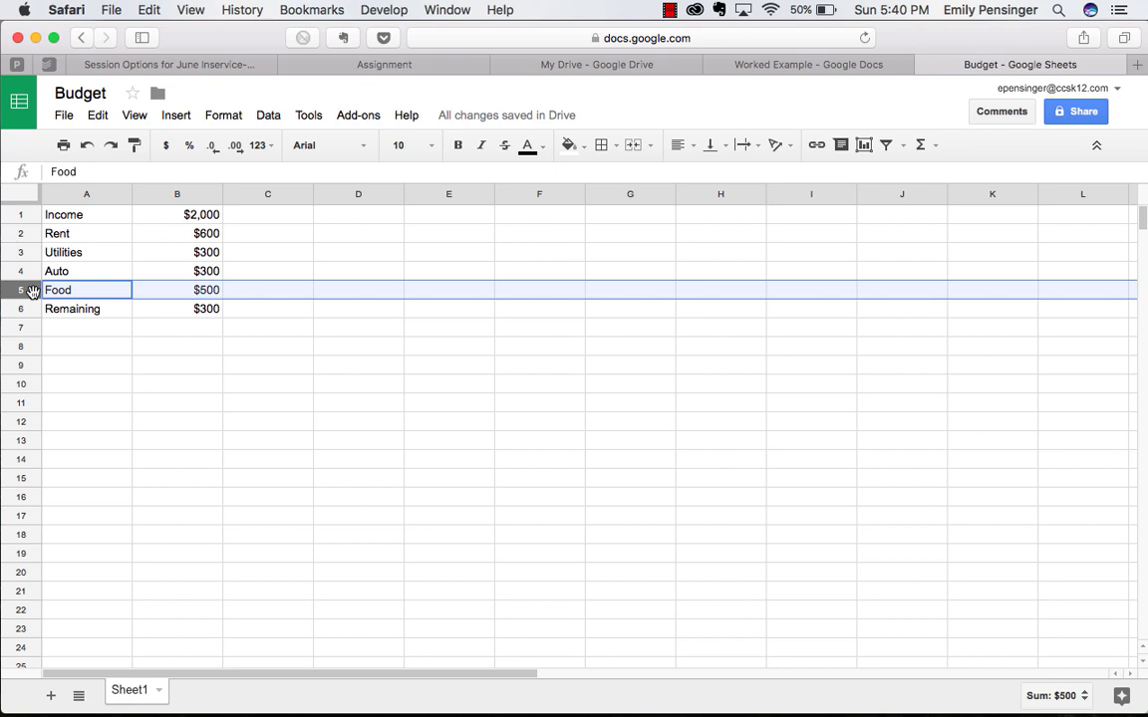
pyautogui.rightClick(32, 291)
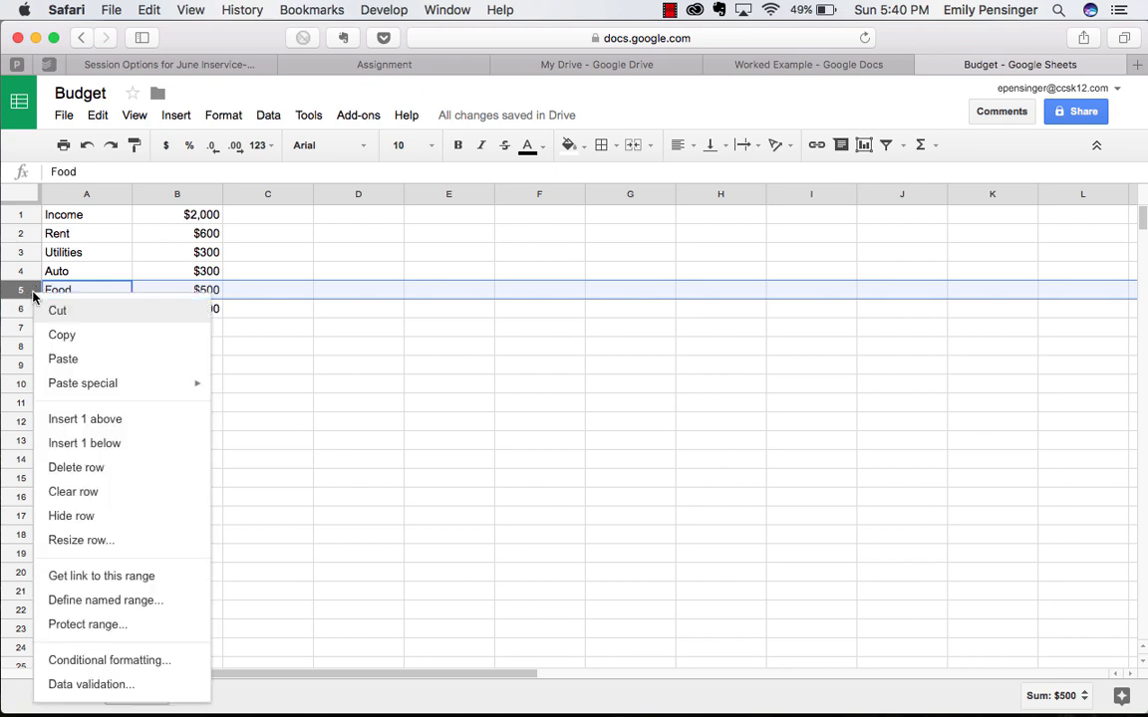
pyautogui.click(71, 448)
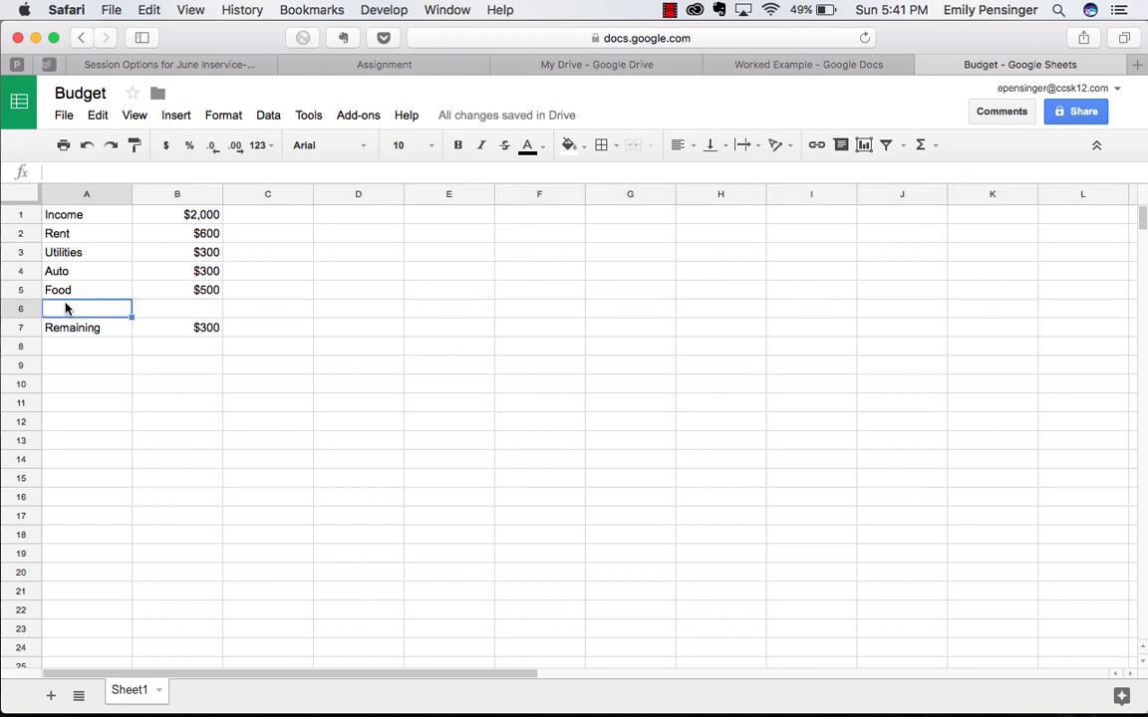
pyautogui.write('Pet')
pyautogui.press('Tab')
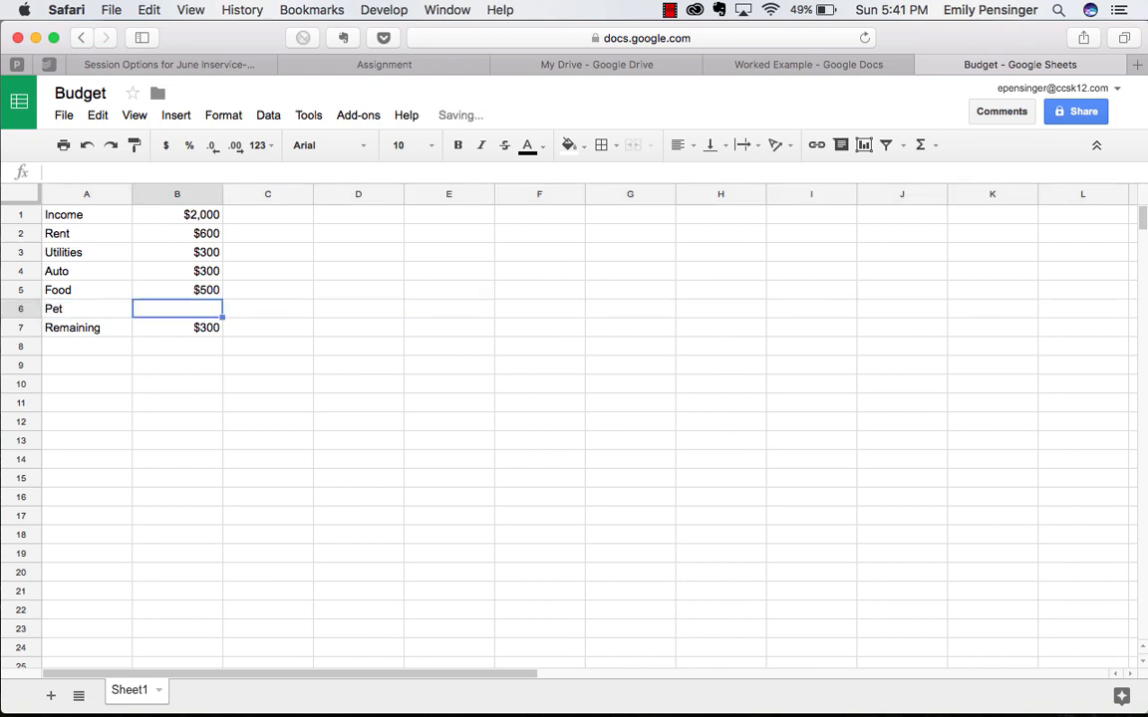
pyautogui.write('$')
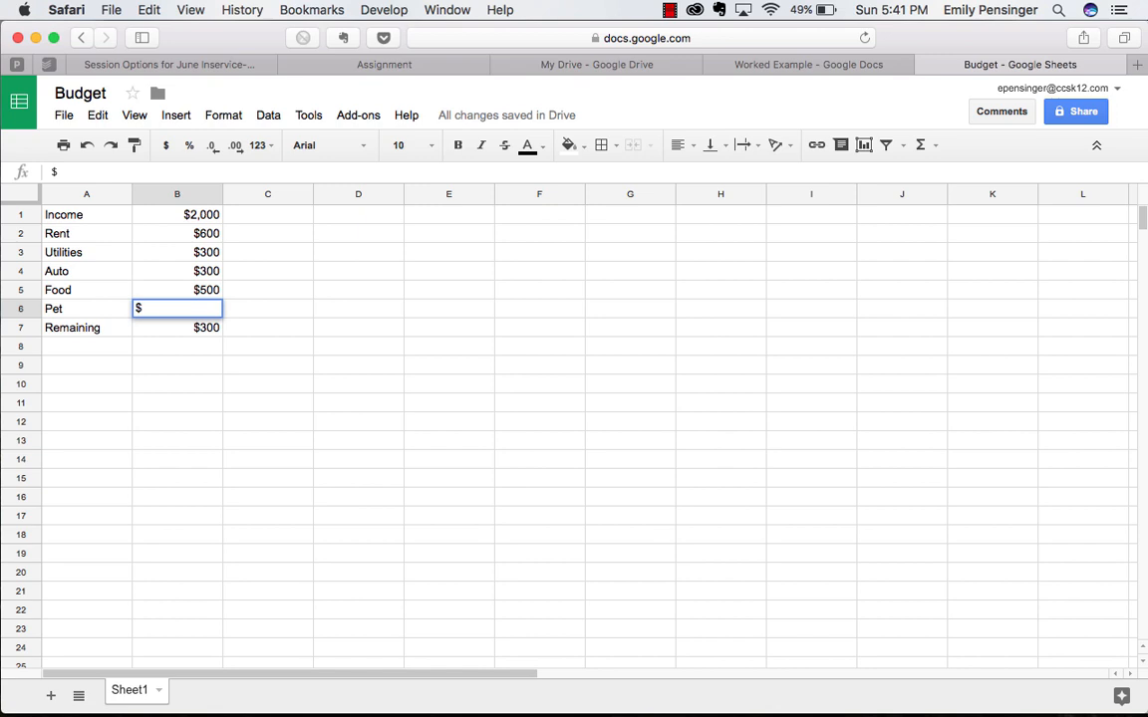
pyautogui.write('100')
pyautogui.press('Return')
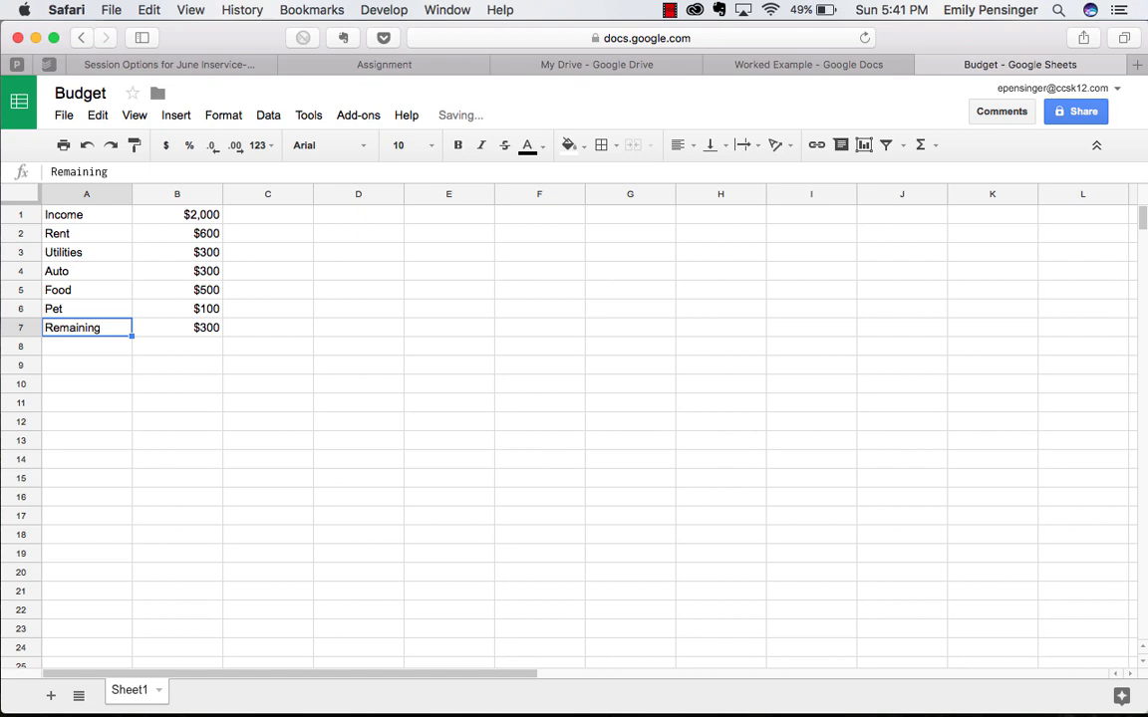
# - Extend the Remaining formula in B7 to cover the Pet row, making it =B1-sum(B2:B6)
pyautogui.click(173, 335)
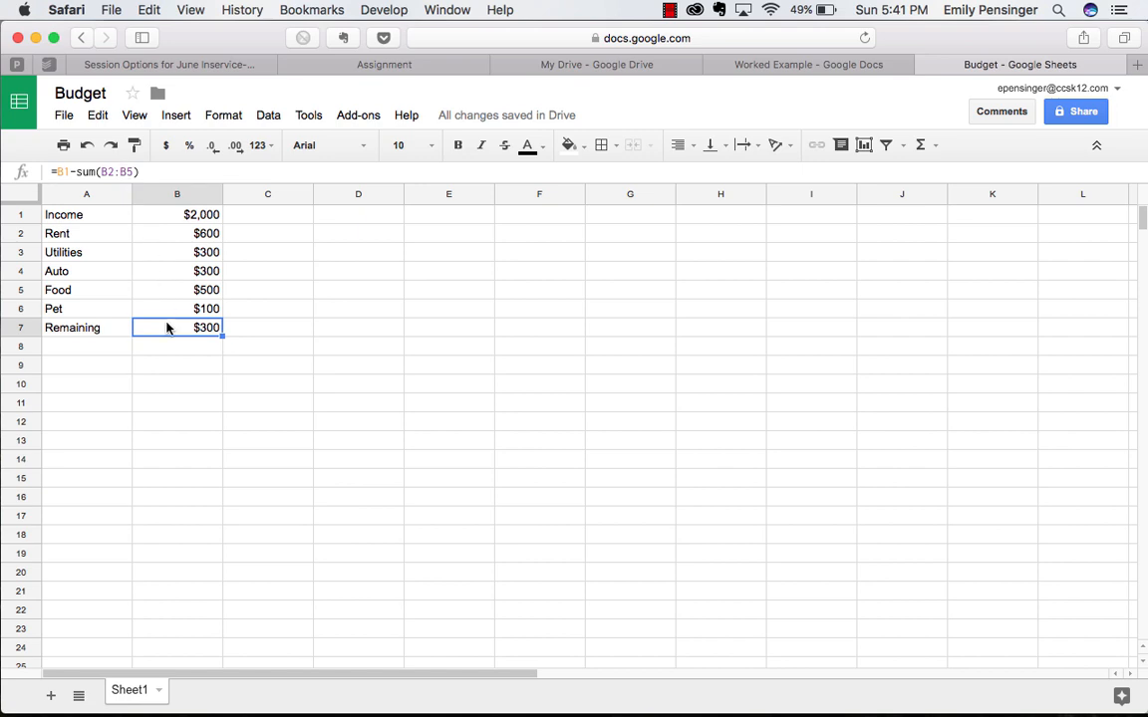
pyautogui.click(170, 174)
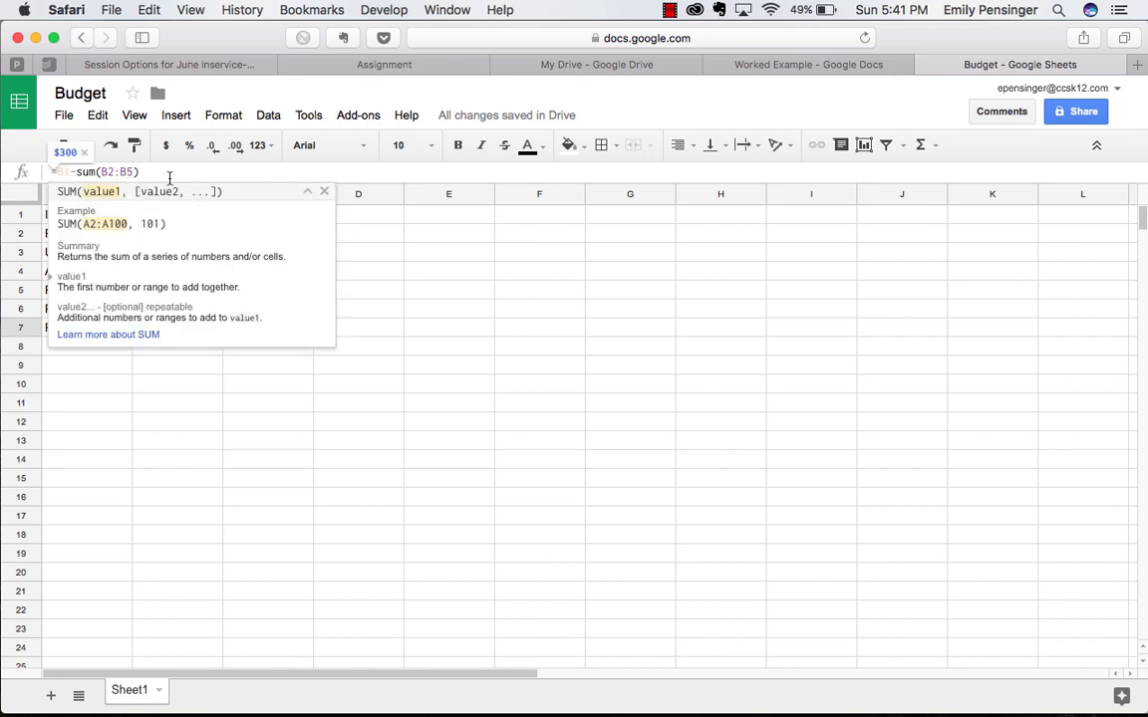
pyautogui.press('BackSpace')
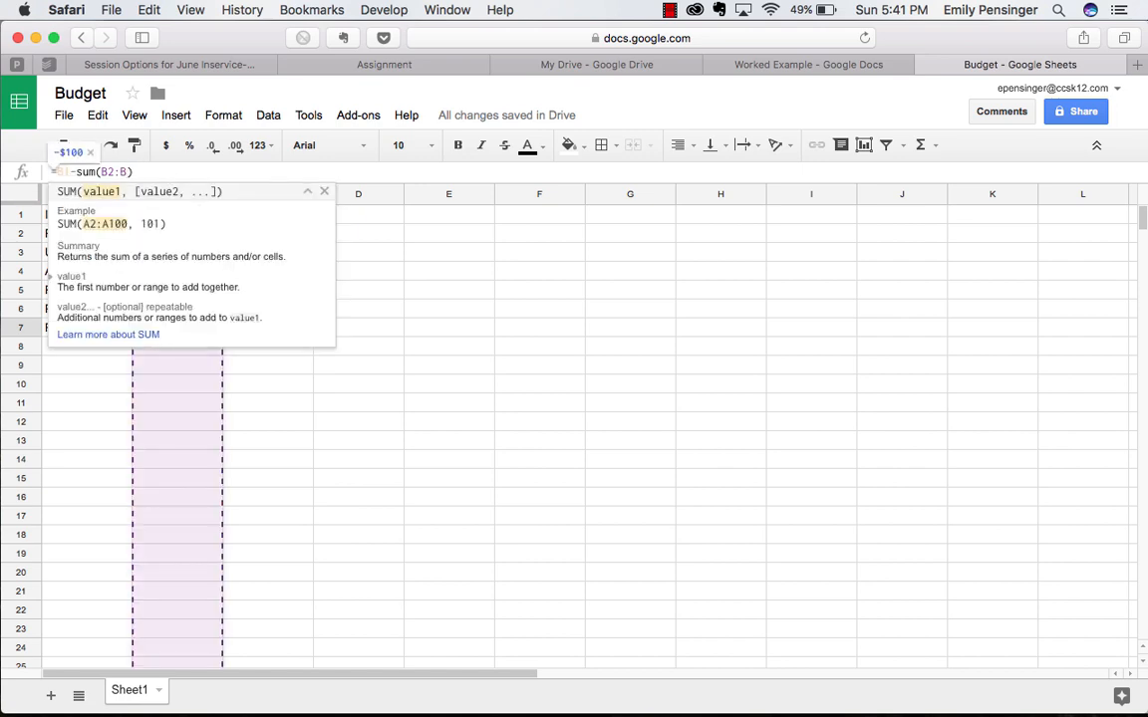
pyautogui.write('6')
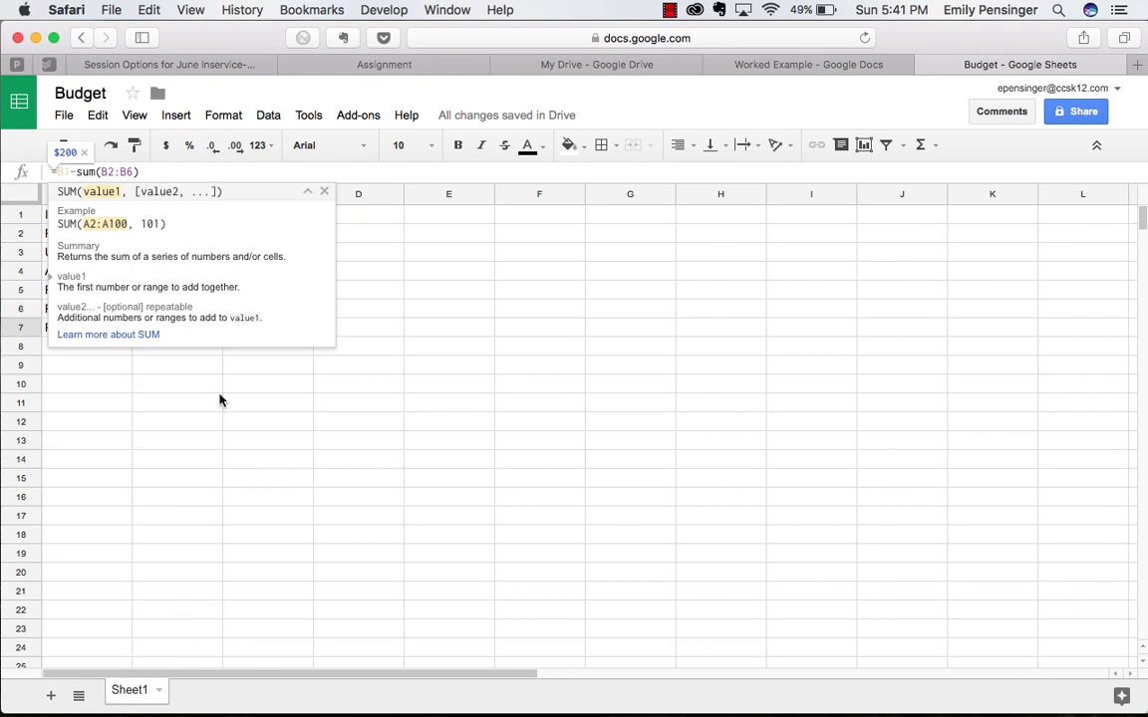
pyautogui.press('Return')
pyautogui.click(204, 330)
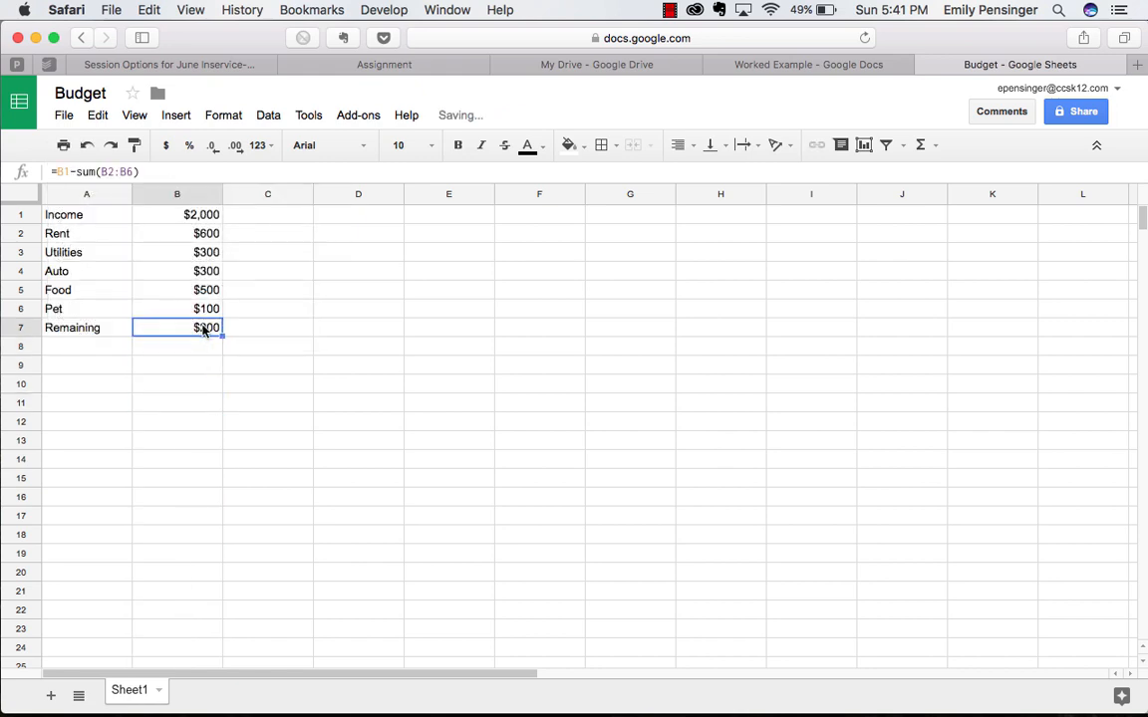
# - Insert a row below Auto and fill it with the label Lawn and the amount $20
pyautogui.click(26, 273)
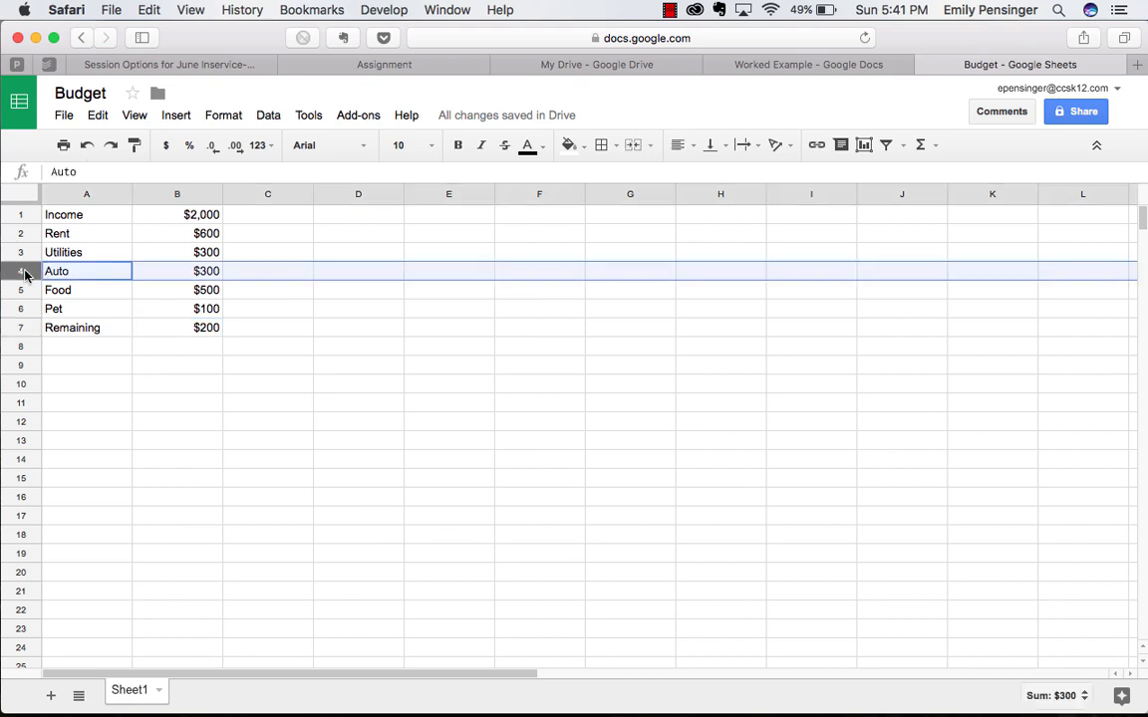
pyautogui.rightClick(26, 269)
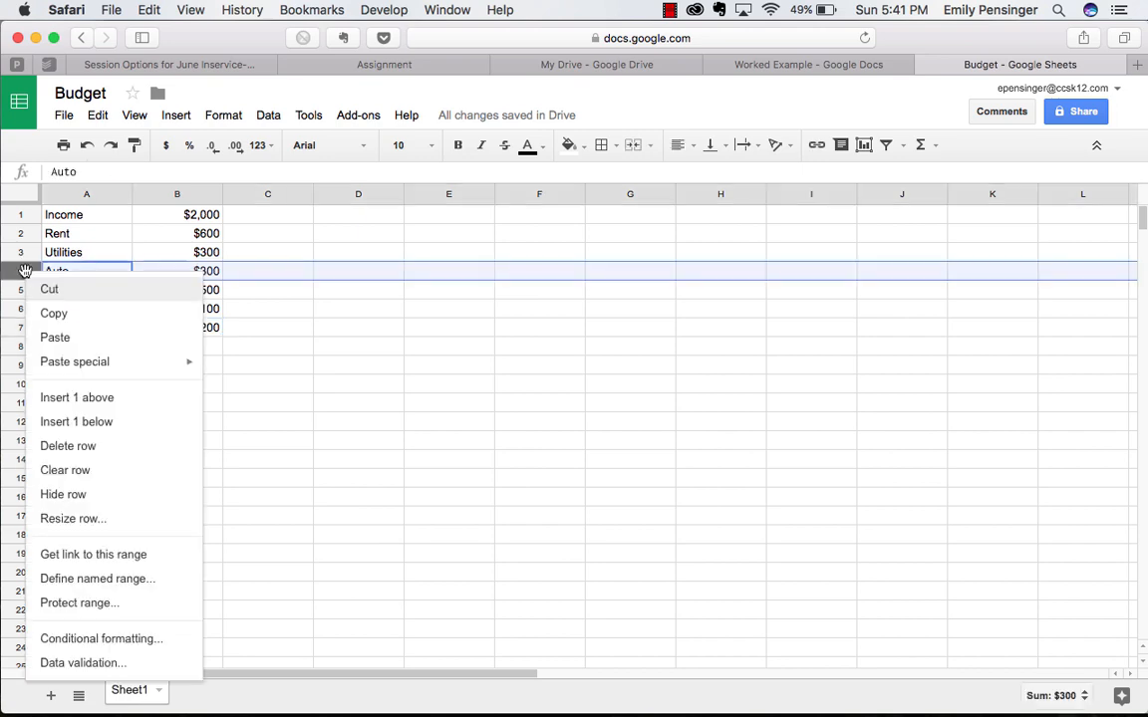
pyautogui.click(59, 420)
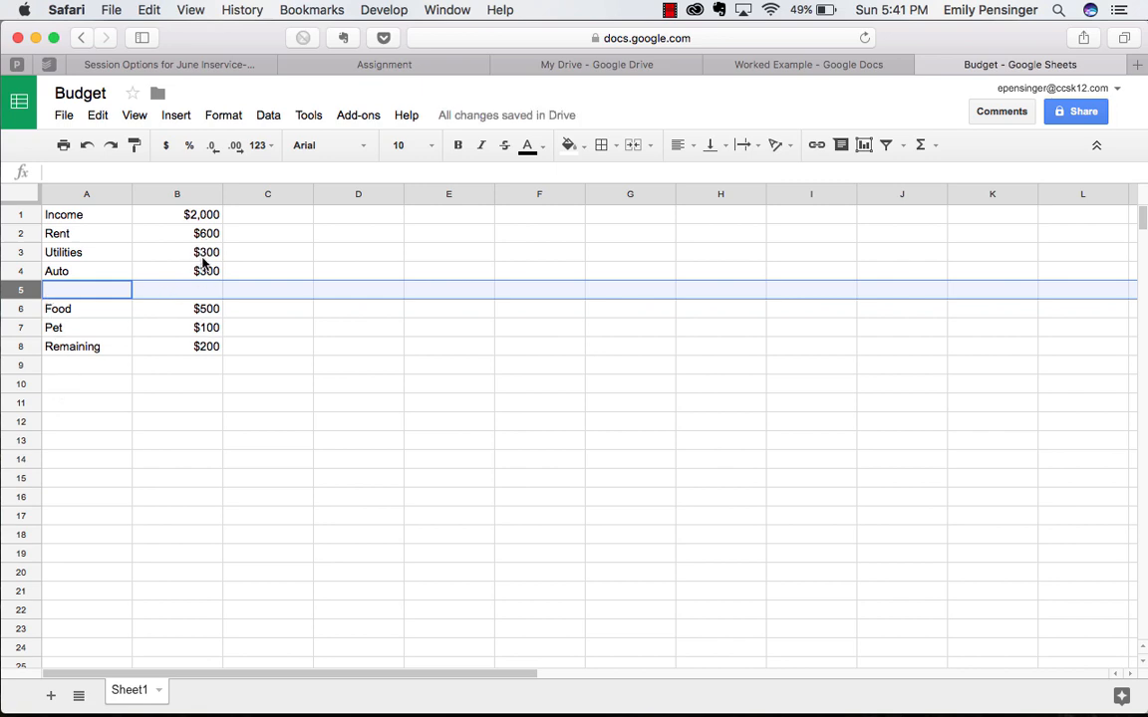
pyautogui.write('Lawn')
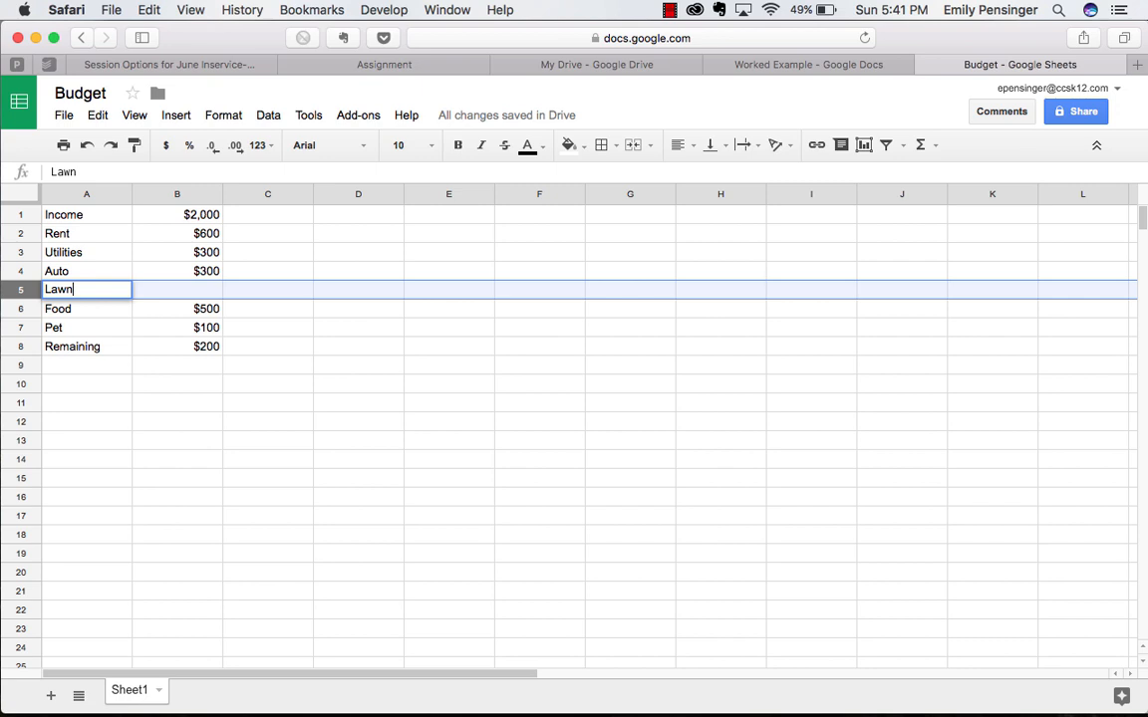
pyautogui.press('Tab')
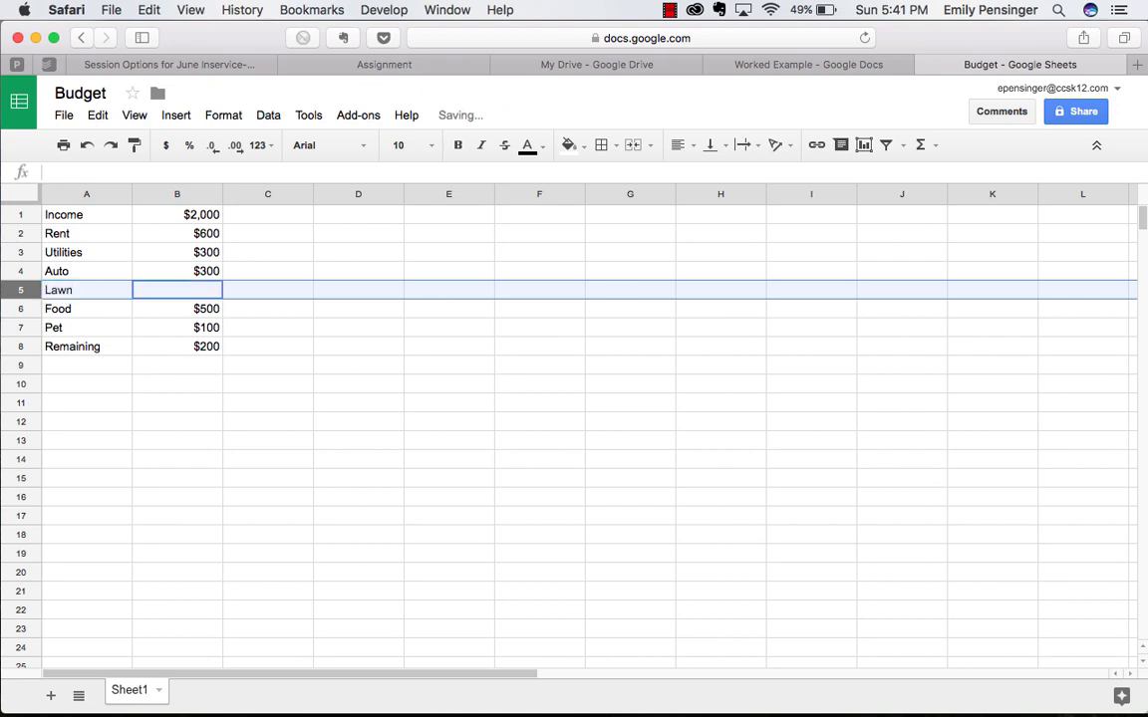
pyautogui.write('$20')
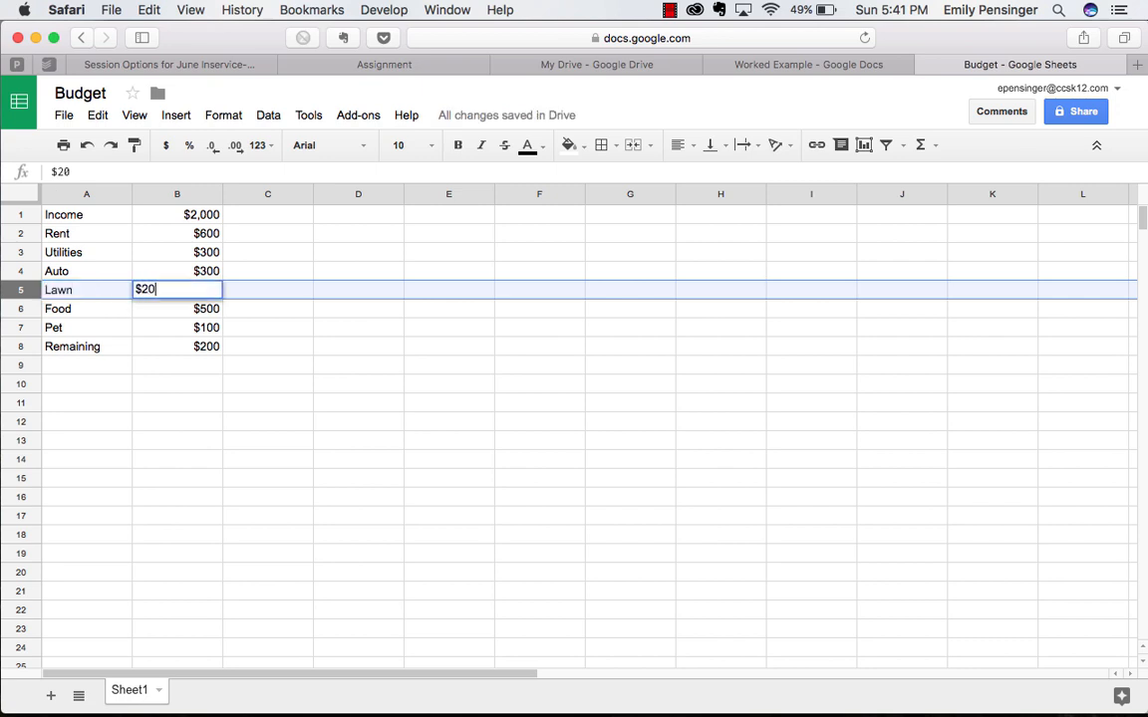
pyautogui.click(149, 310)
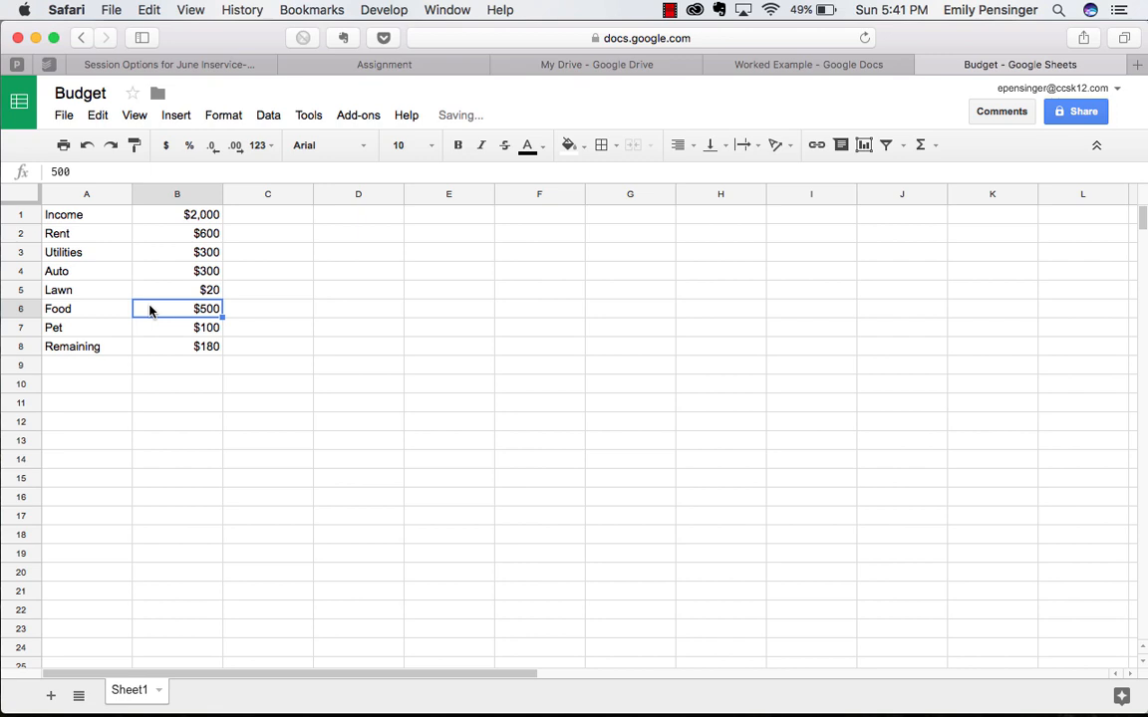
pyautogui.click(146, 291)
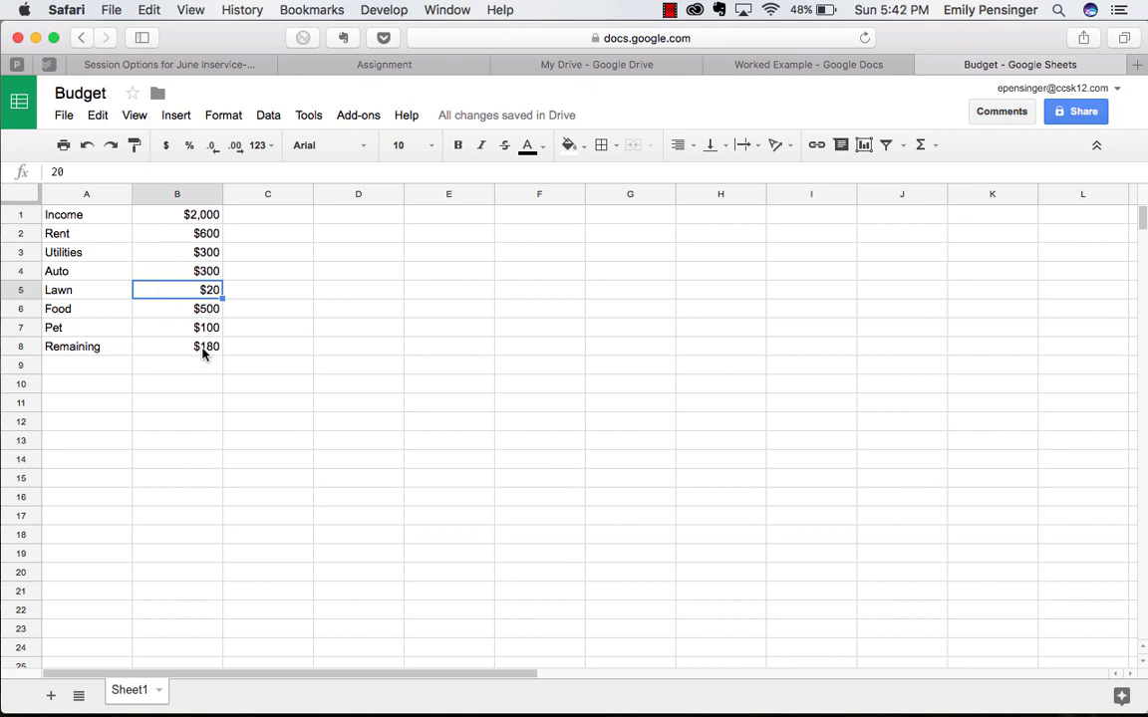
# - Set the Income amount in B1 to $2,300 and check the Remaining formula in B8
pyautogui.click(207, 217)
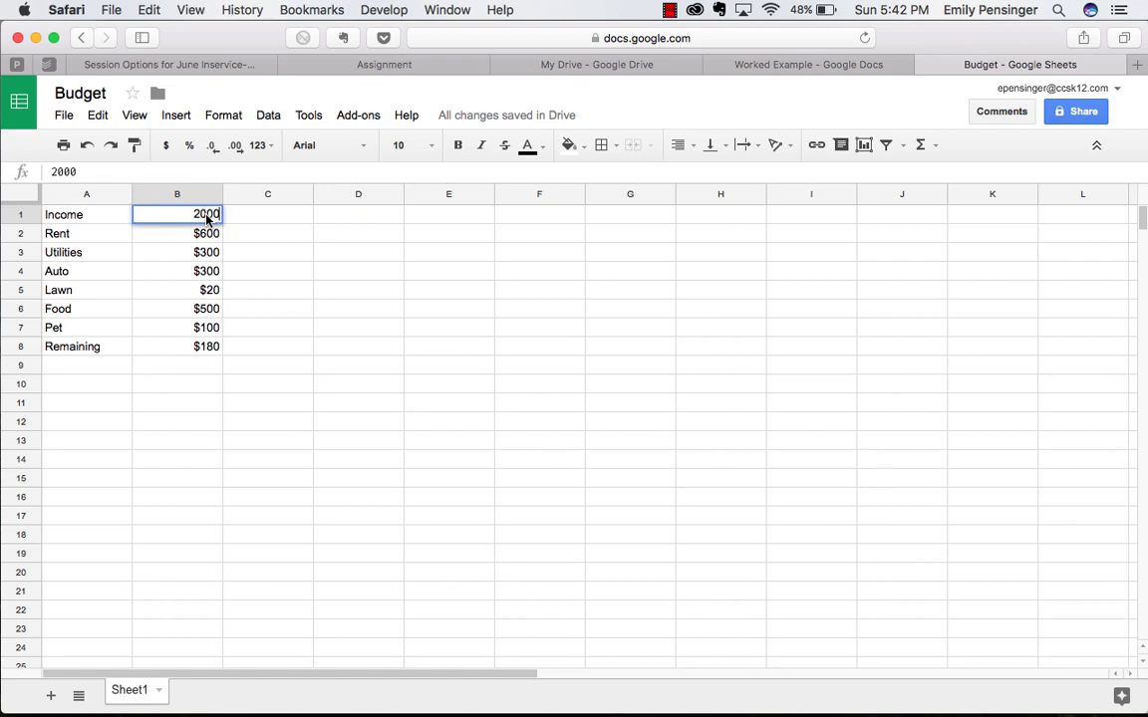
pyautogui.press('Return')
pyautogui.press('BackSpace')
pyautogui.press('BackSpace')
pyautogui.press('BackSpace')
pyautogui.write('300')
pyautogui.press('Return')
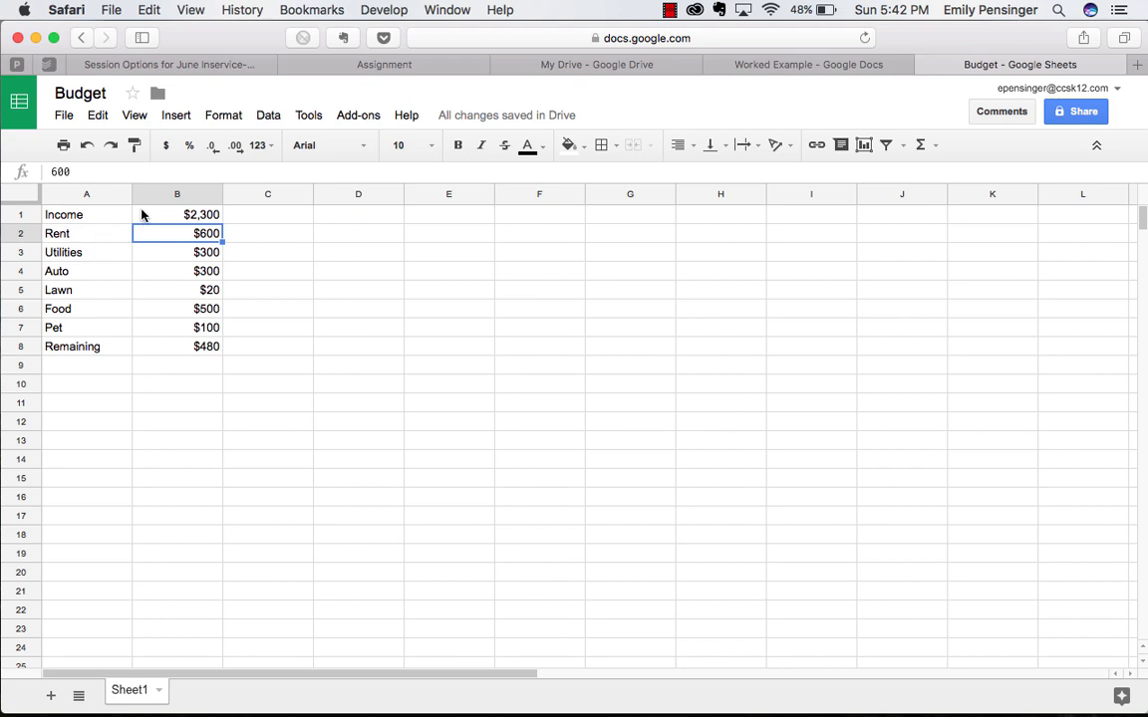
pyautogui.click(177, 346)
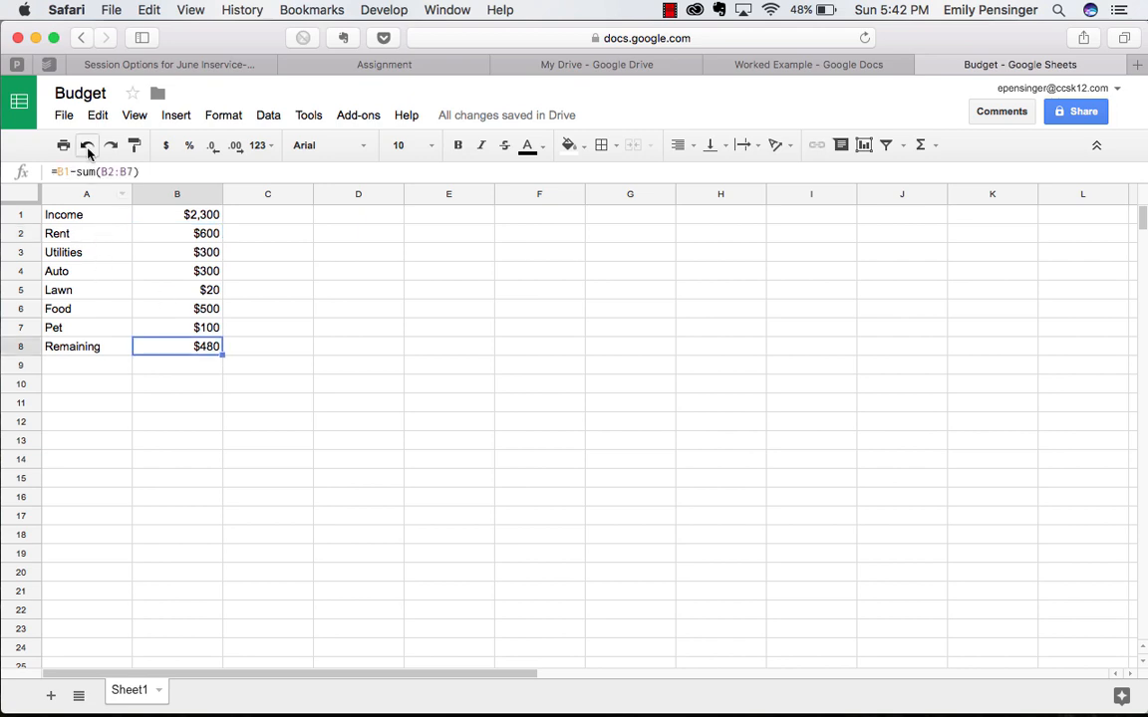